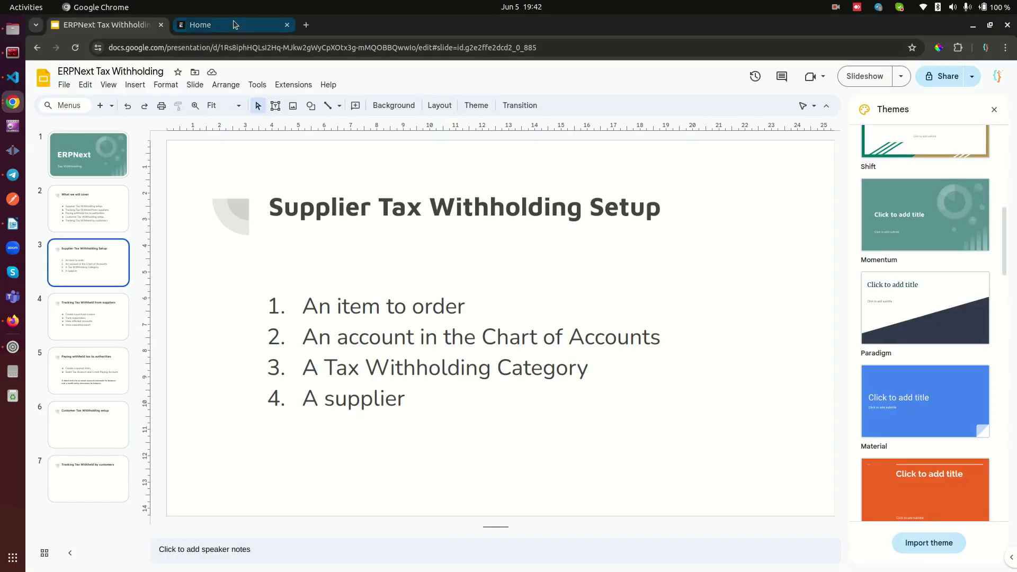
# Step: Switch from the slides to ERPNext, search for "item", and open the Item list
pyautogui.click(230, 26)
pyautogui.rightClick(123, 136)
pyautogui.click(201, 185)
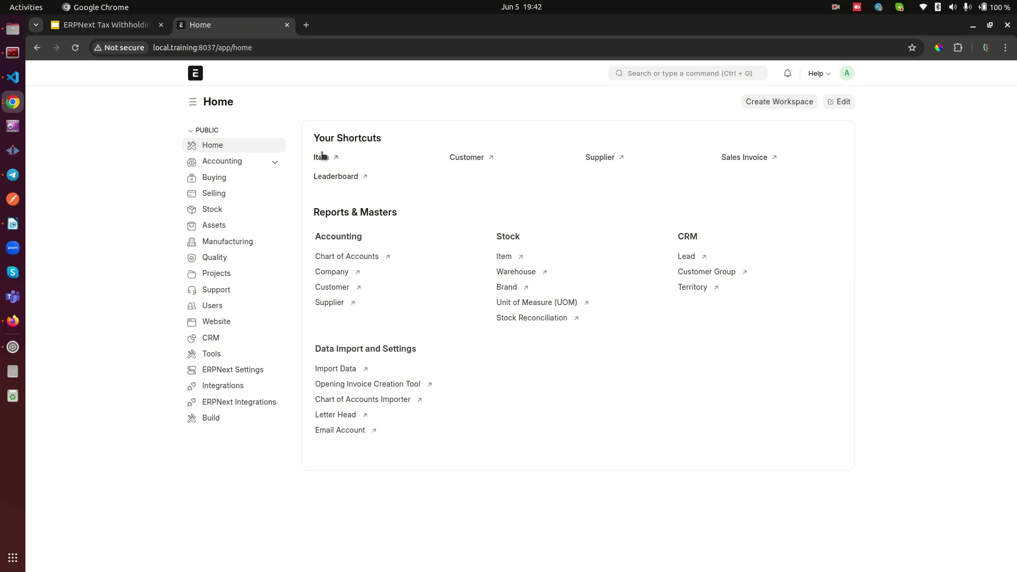
pyautogui.click(112, 27)
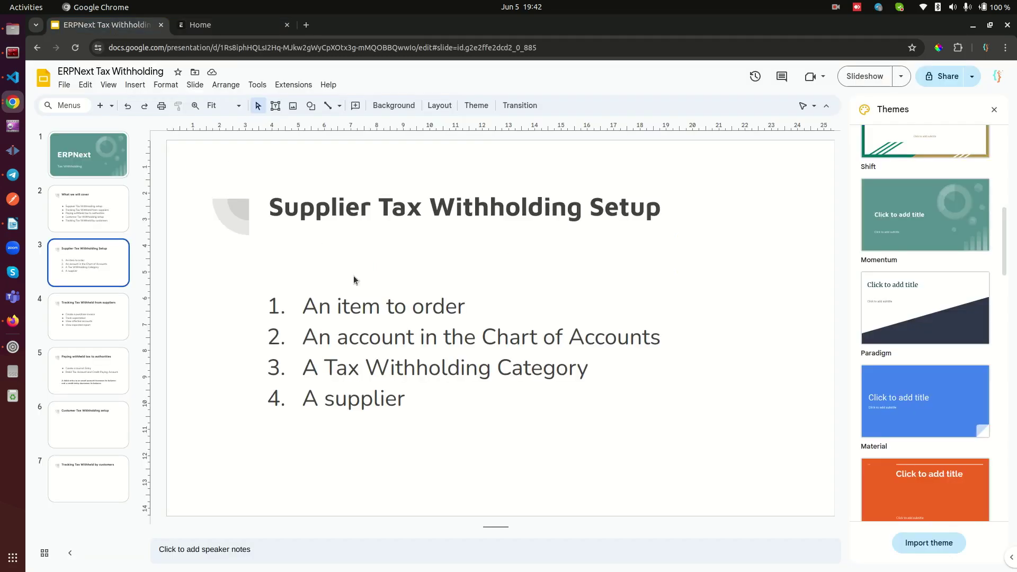
pyautogui.click(233, 27)
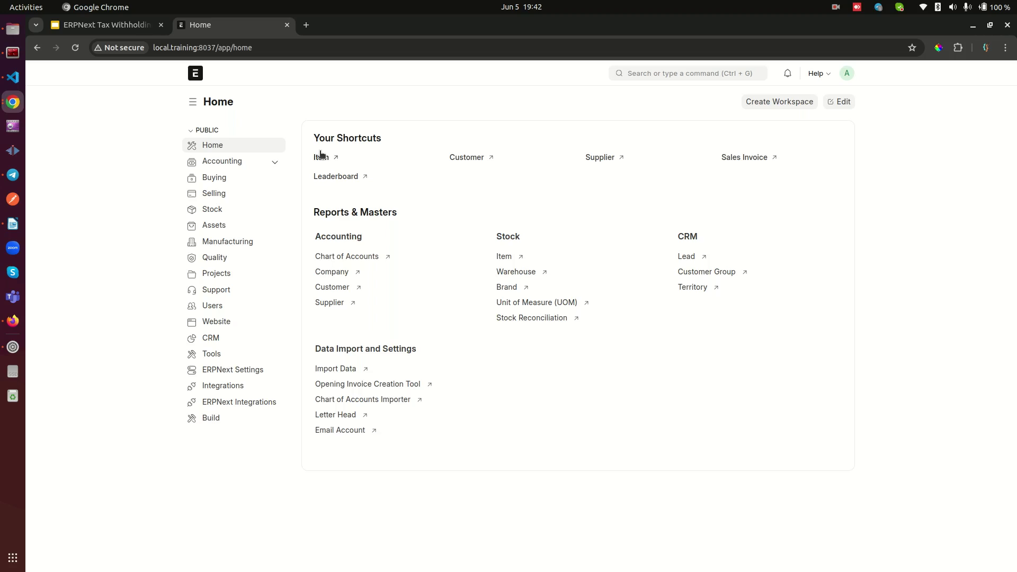
pyautogui.click(671, 73)
pyautogui.write('item')
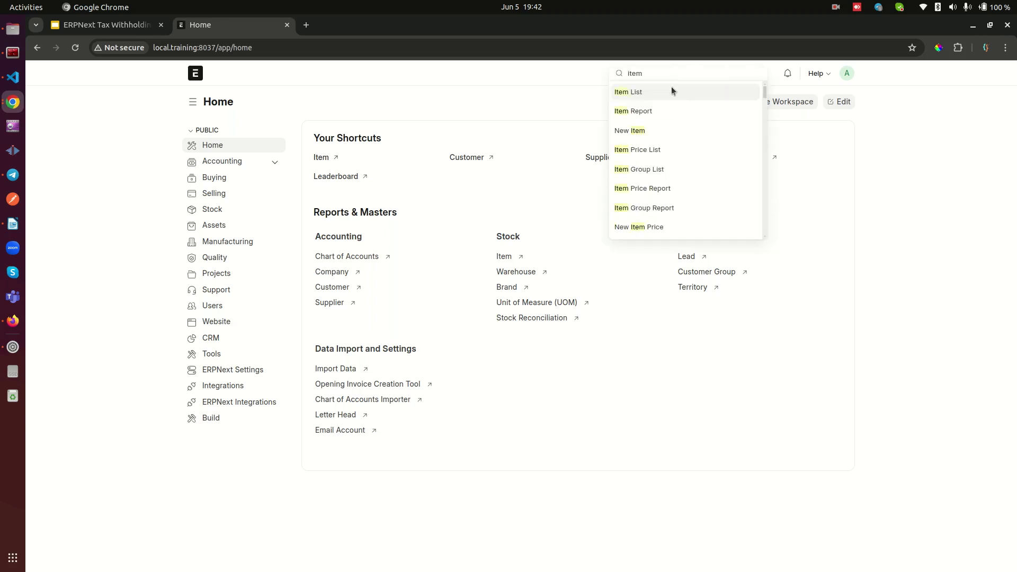
pyautogui.click(634, 94)
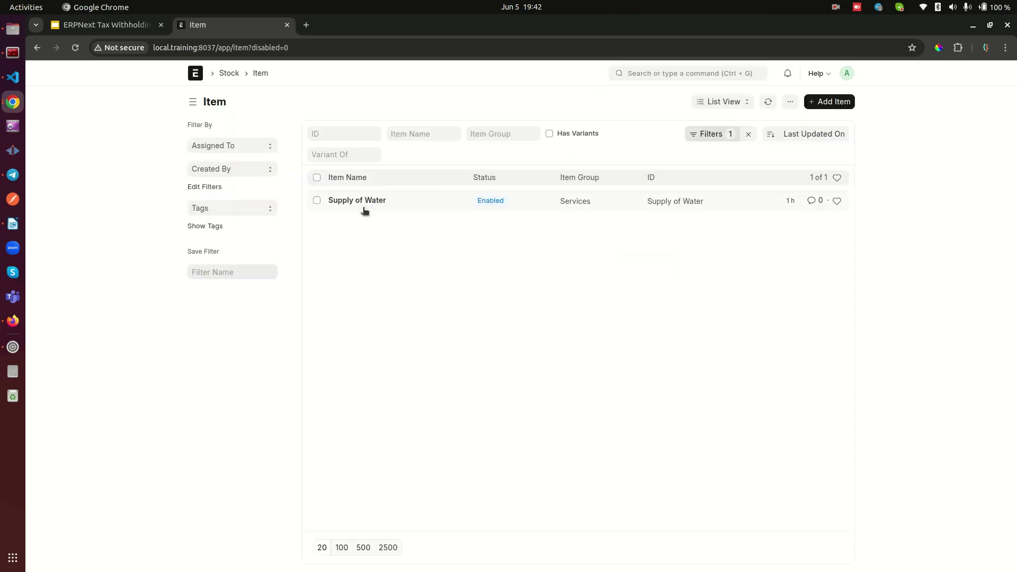
# Step: Delete the "Supply of Water" item from the Item list and dismiss the result message
pyautogui.click(317, 201)
pyautogui.click(832, 102)
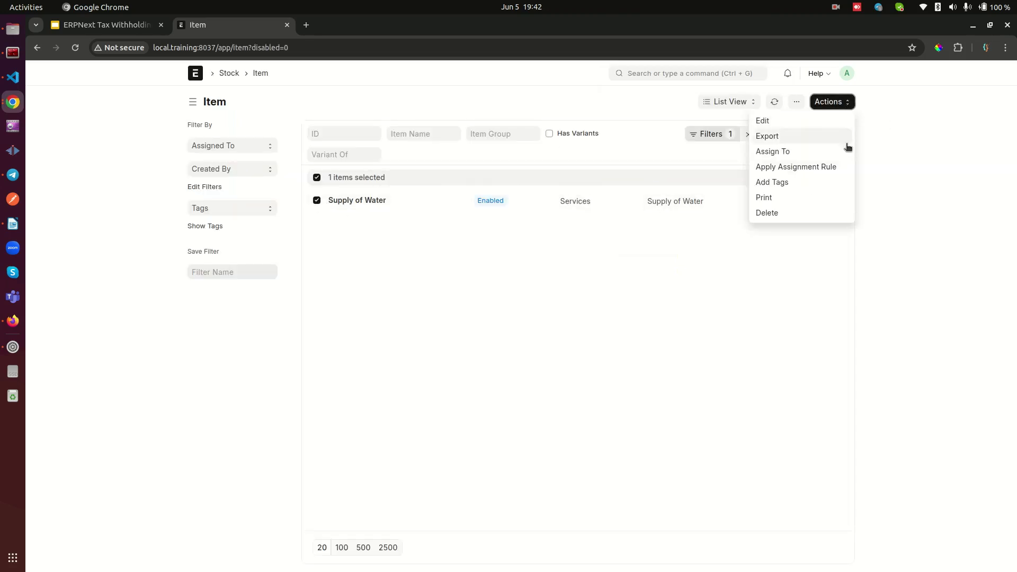
pyautogui.click(784, 213)
pyautogui.click(656, 159)
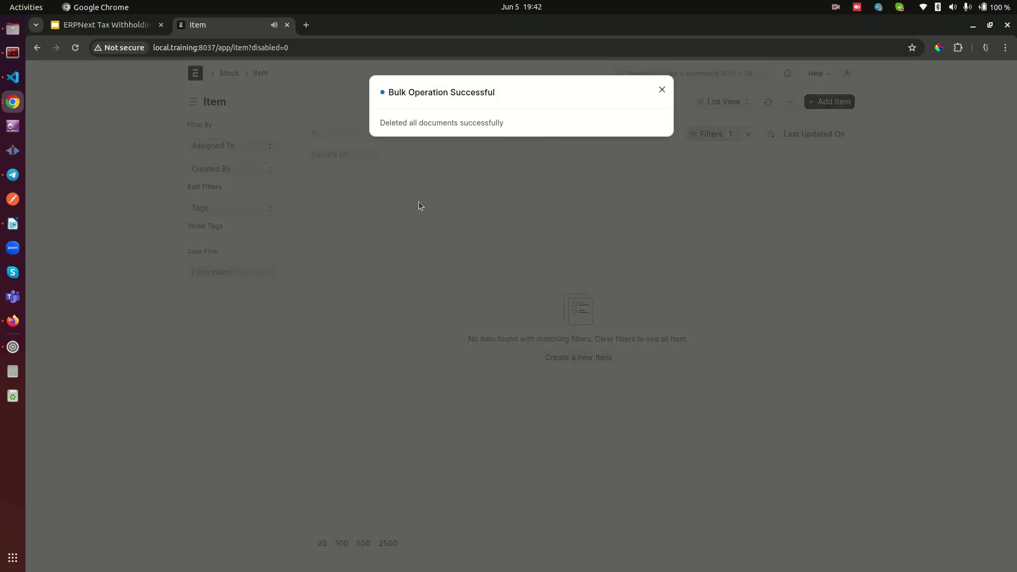
pyautogui.click(418, 204)
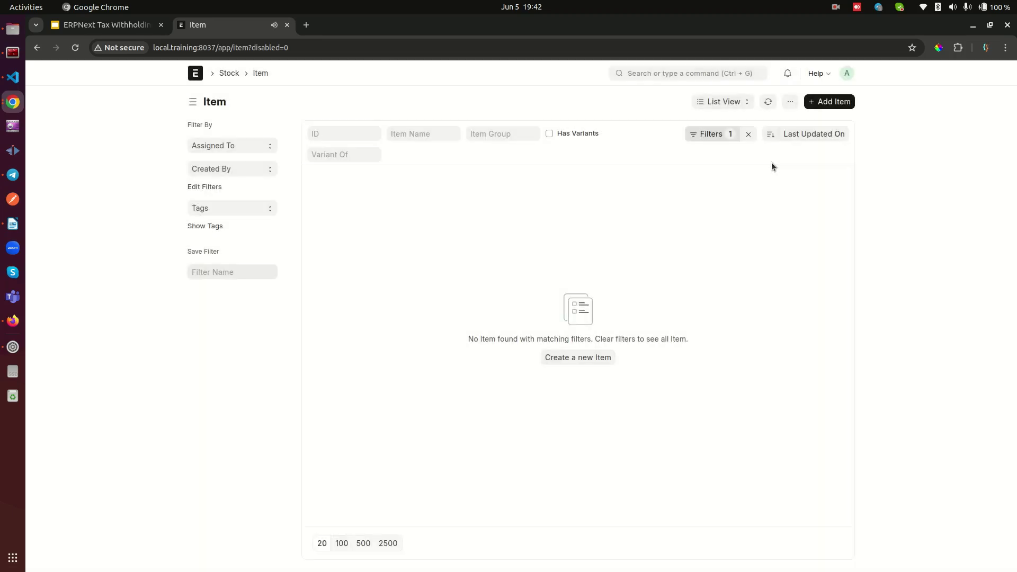
# Step: Start a new item with the code "Sample Item One" in the full form and disable Maintain Stock
pyautogui.click(820, 106)
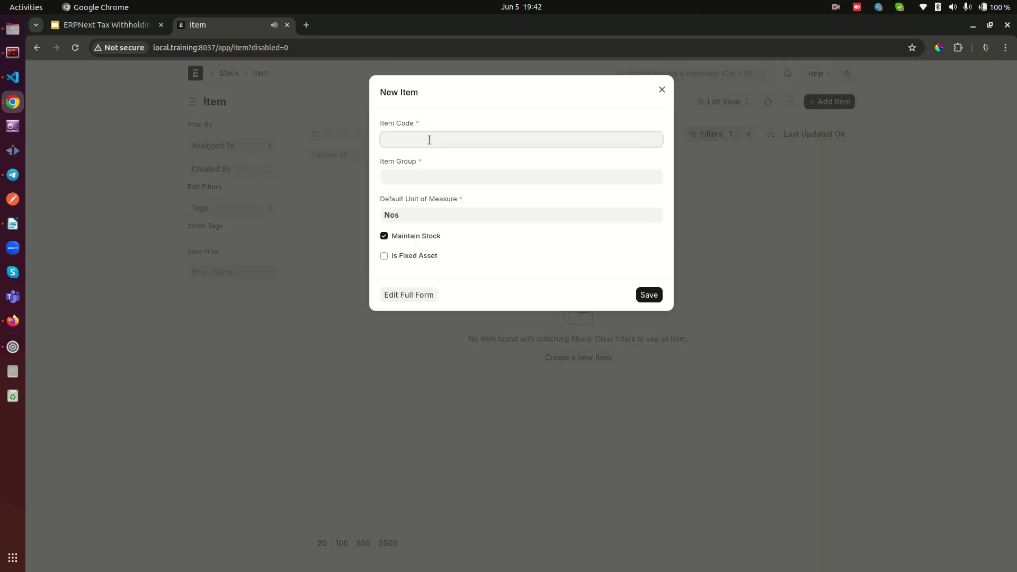
pyautogui.write('Sample Item One')
pyautogui.click(419, 295)
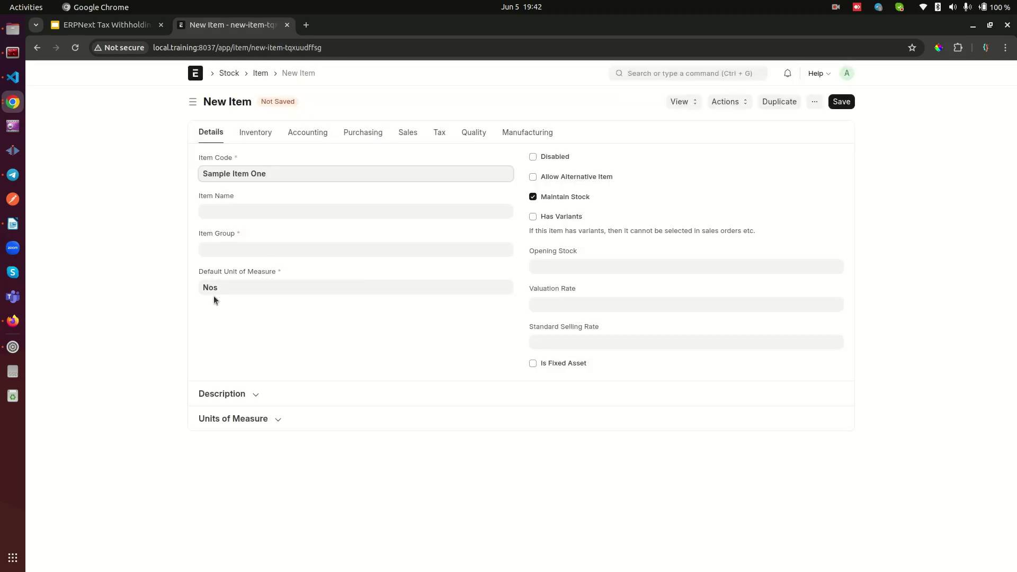
pyautogui.click(555, 197)
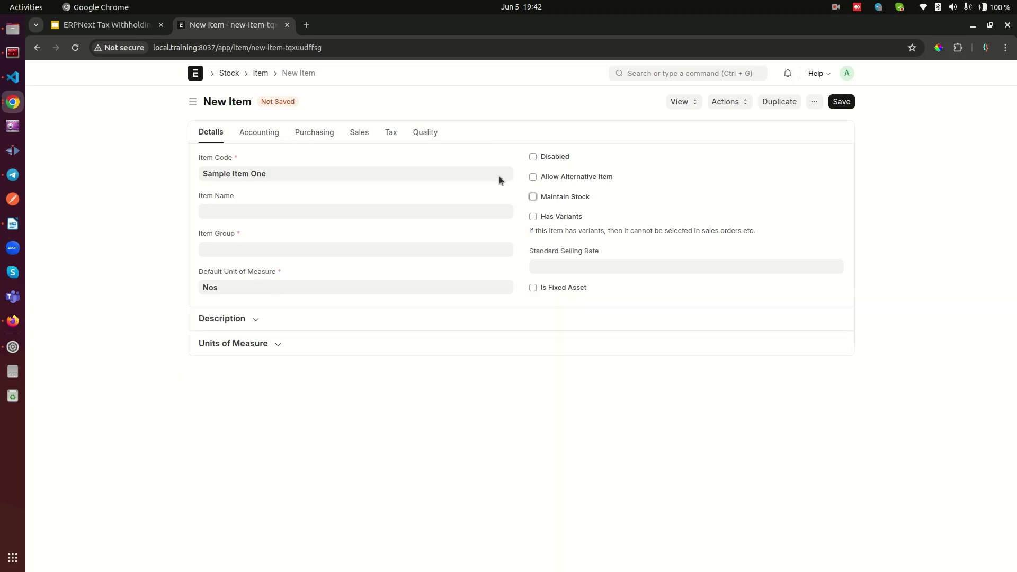
# Step: Set the item name to "Sample Item One" and the item group to Services, and save the item
pyautogui.click(245, 176)
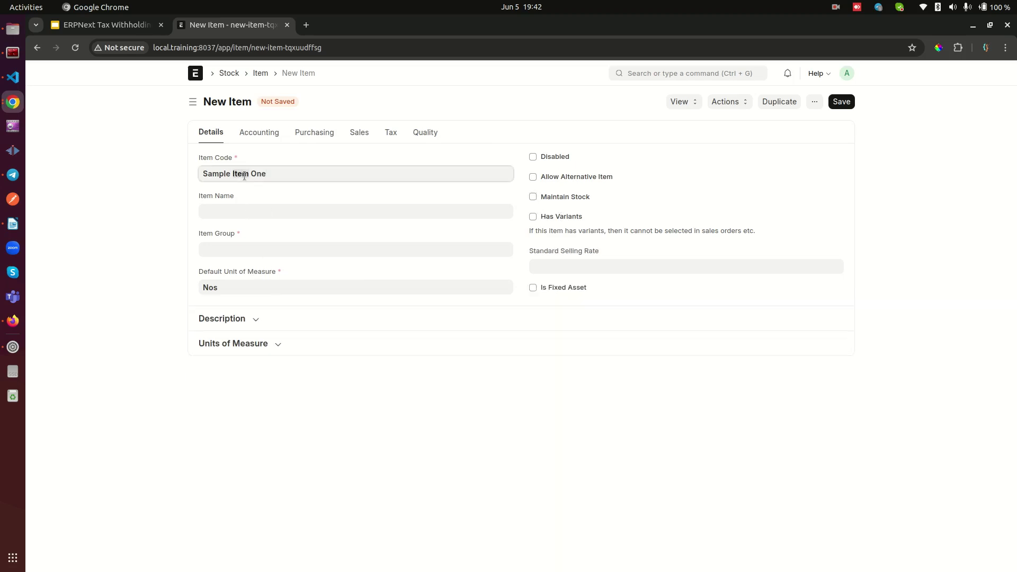
pyautogui.click(241, 217)
pyautogui.click(276, 249)
pyautogui.write('ser')
pyautogui.click(238, 269)
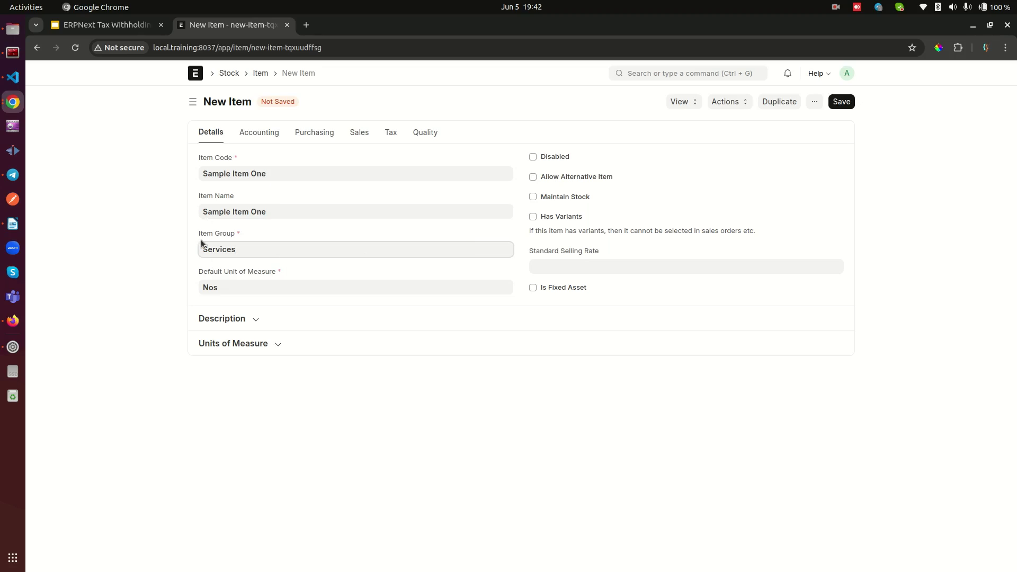
pyautogui.click(324, 350)
pyautogui.click(841, 106)
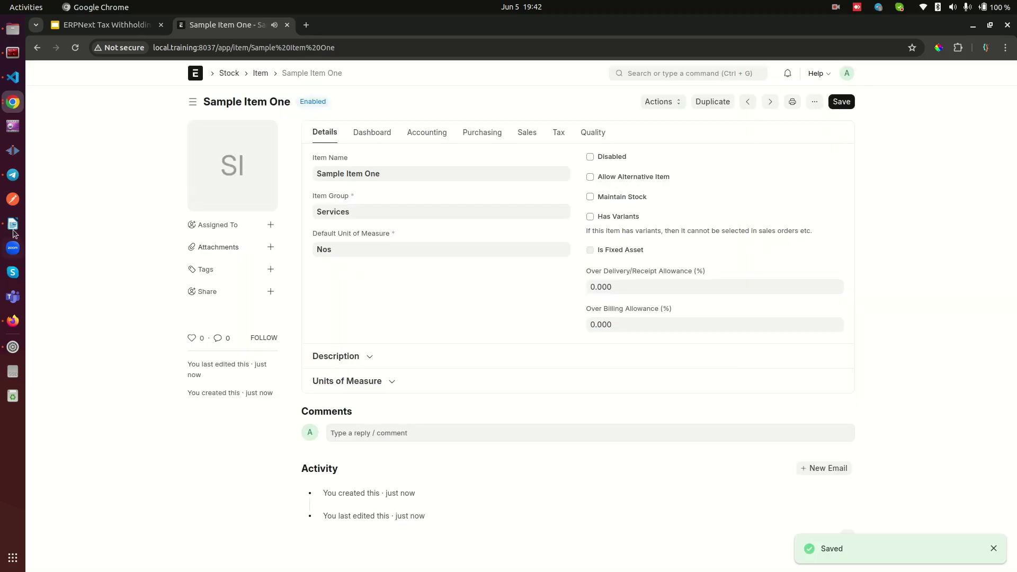
# Step: Check the setup list in the slides, return to ERPNext, and open the Chart of Accounts
pyautogui.click(101, 25)
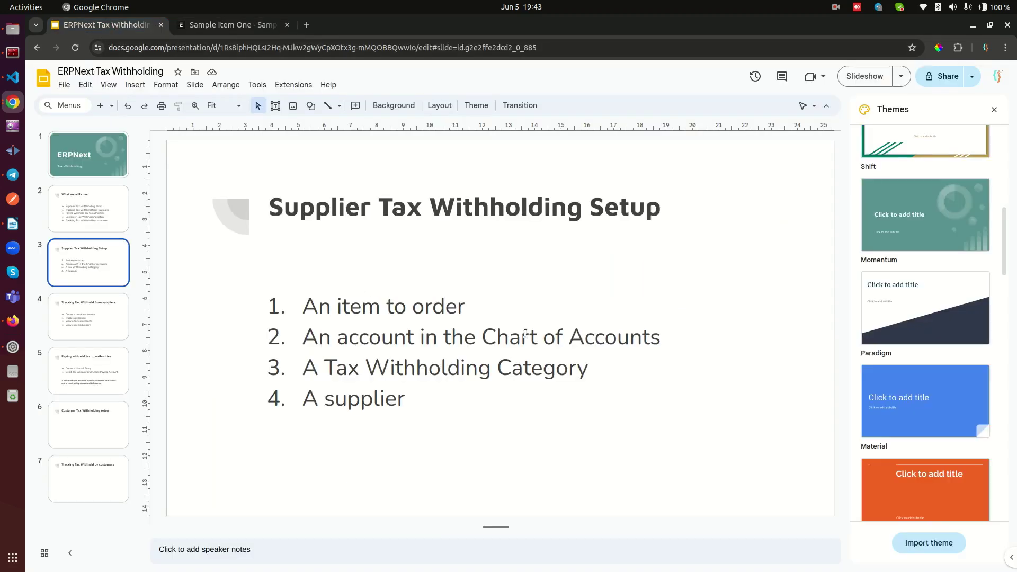
pyautogui.click(230, 25)
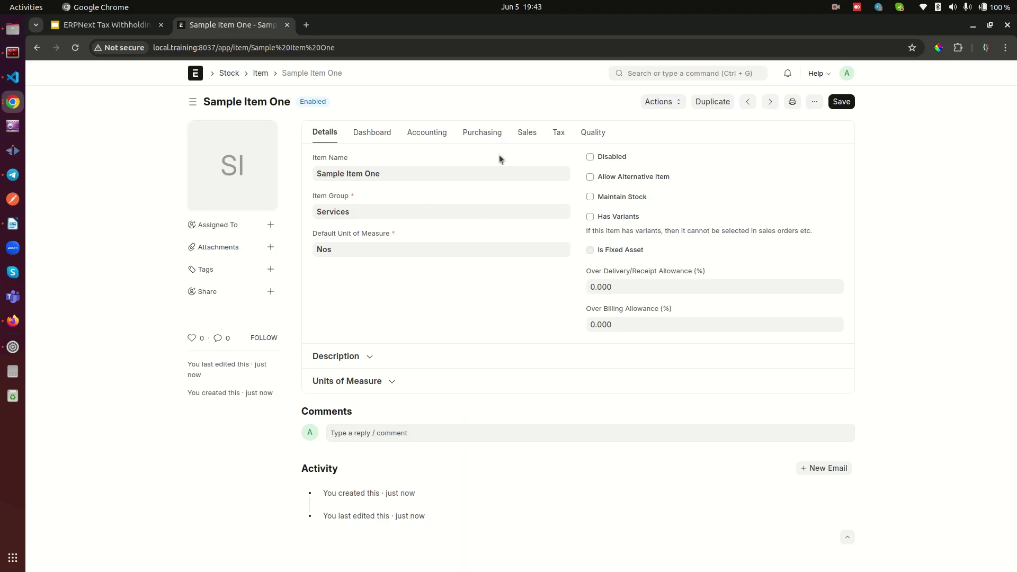
pyautogui.click(650, 73)
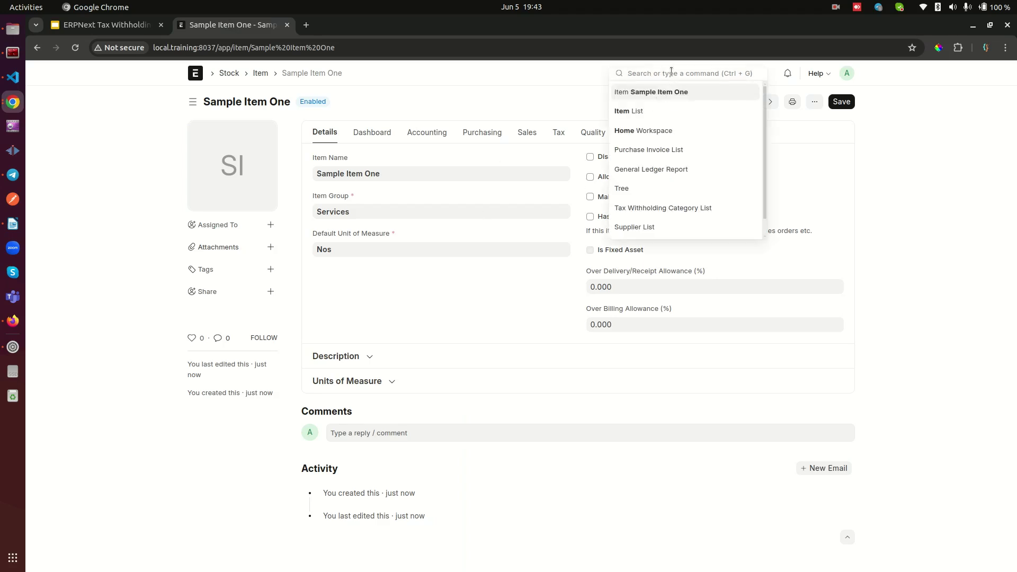
pyautogui.click(541, 95)
pyautogui.click(635, 72)
pyautogui.write('cha')
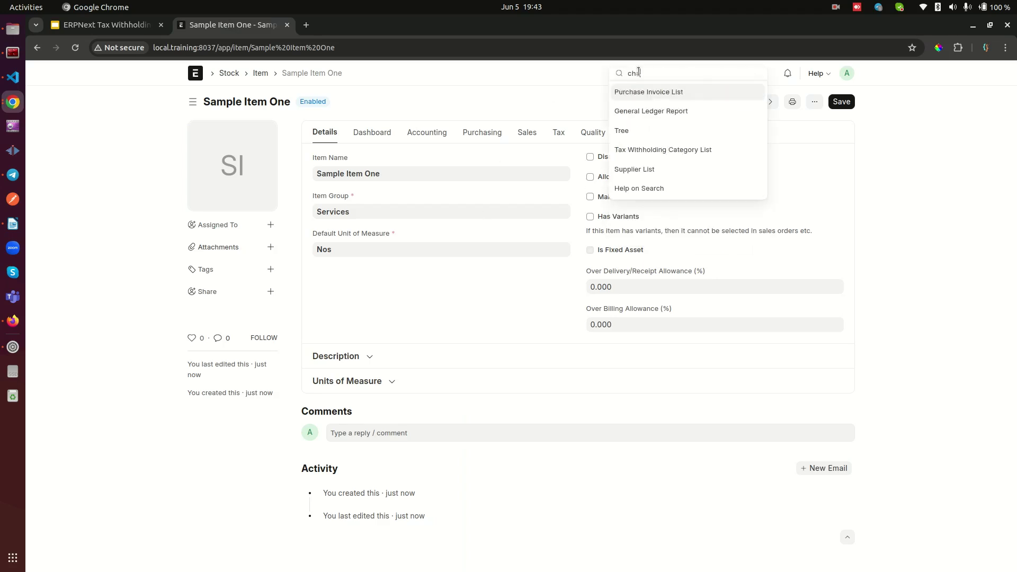
pyautogui.write('rt of ac')
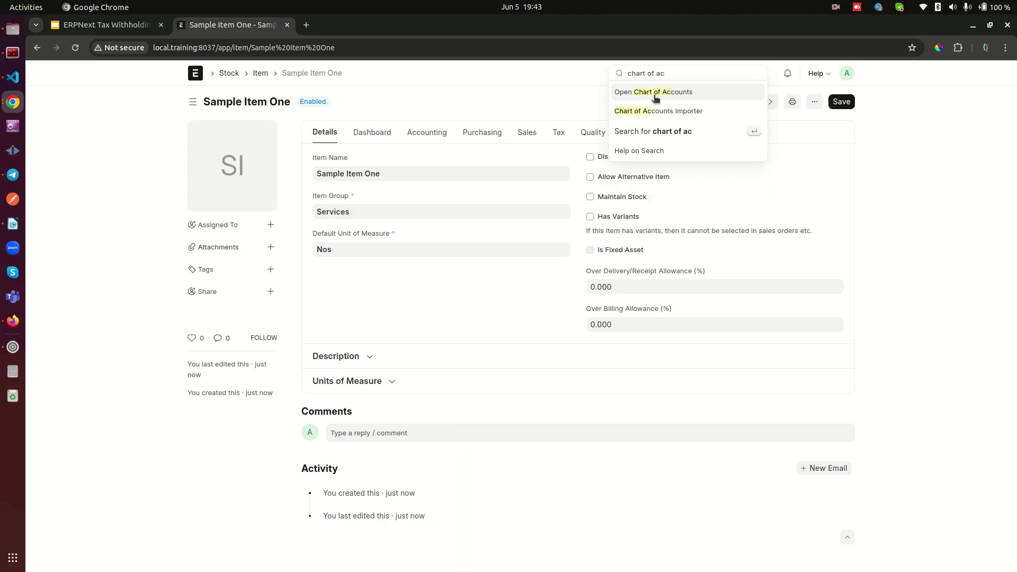
pyautogui.click(652, 92)
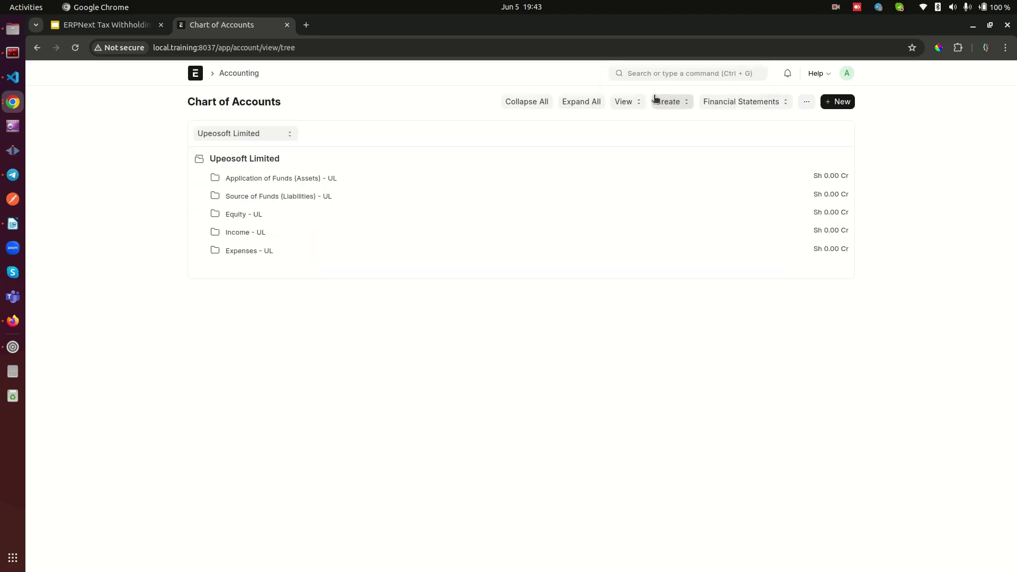
# Step: Delete the "TCS - Customers 5%" and "Tax Withholding for services 5%" accounts under Current Liabilities, Duties and Taxes
pyautogui.click(252, 198)
pyautogui.click(254, 214)
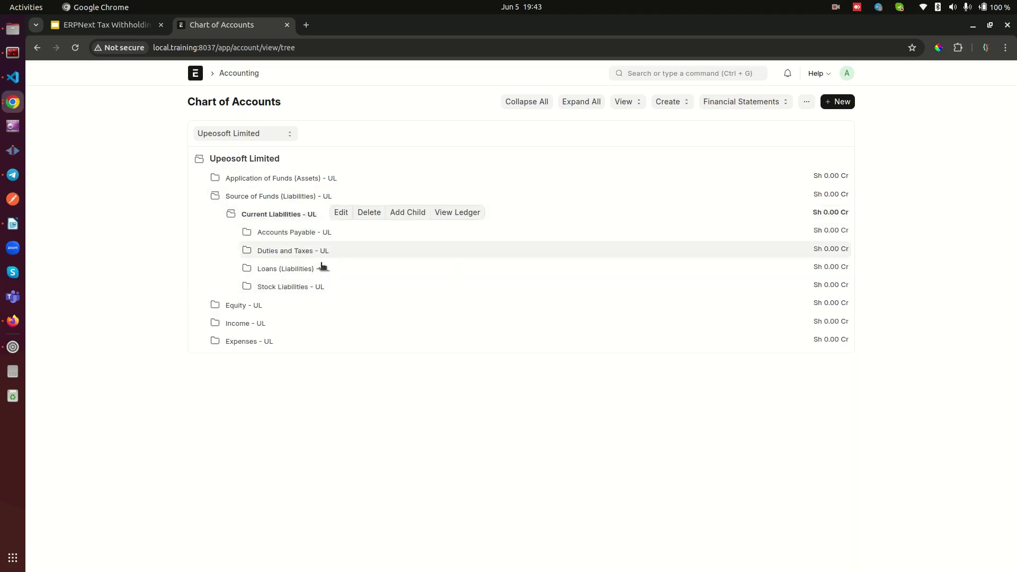
pyautogui.click(282, 253)
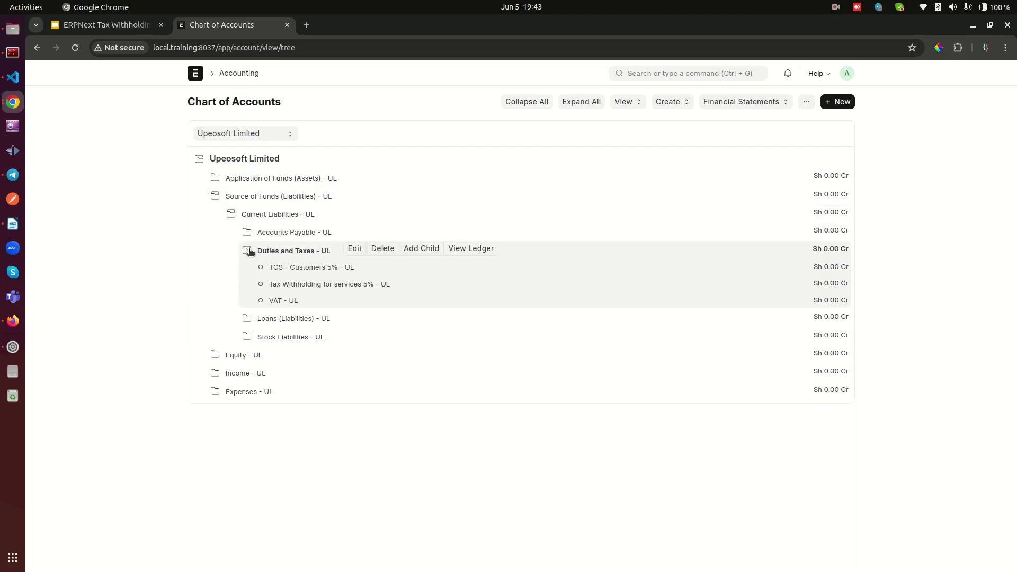
pyautogui.click(295, 269)
pyautogui.click(408, 266)
pyautogui.click(643, 160)
pyautogui.click(316, 269)
pyautogui.click(446, 266)
pyautogui.click(657, 153)
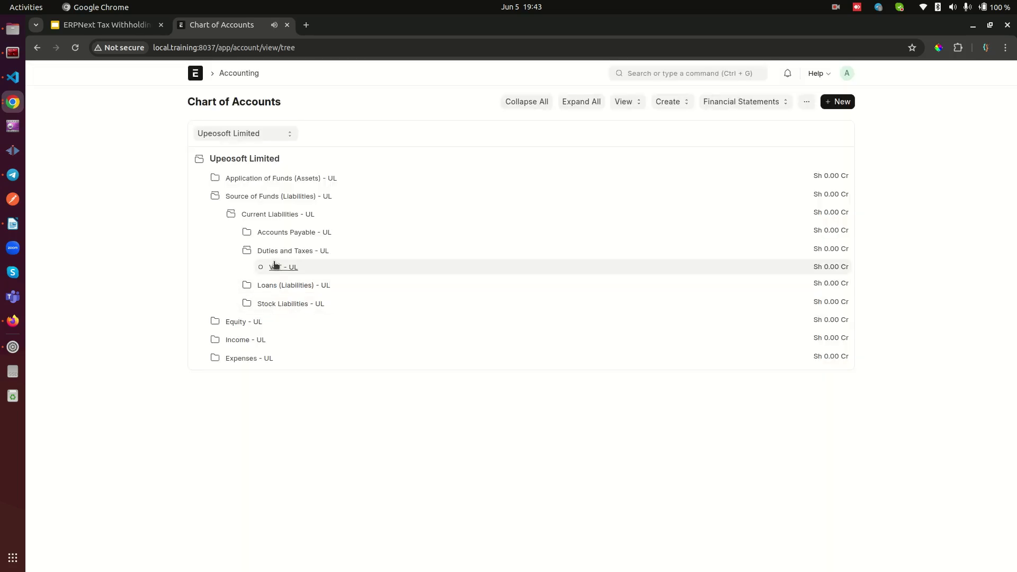
# Step: Start a new child account under Duties and Taxes with the account type Tax
pyautogui.click(281, 250)
pyautogui.click(282, 251)
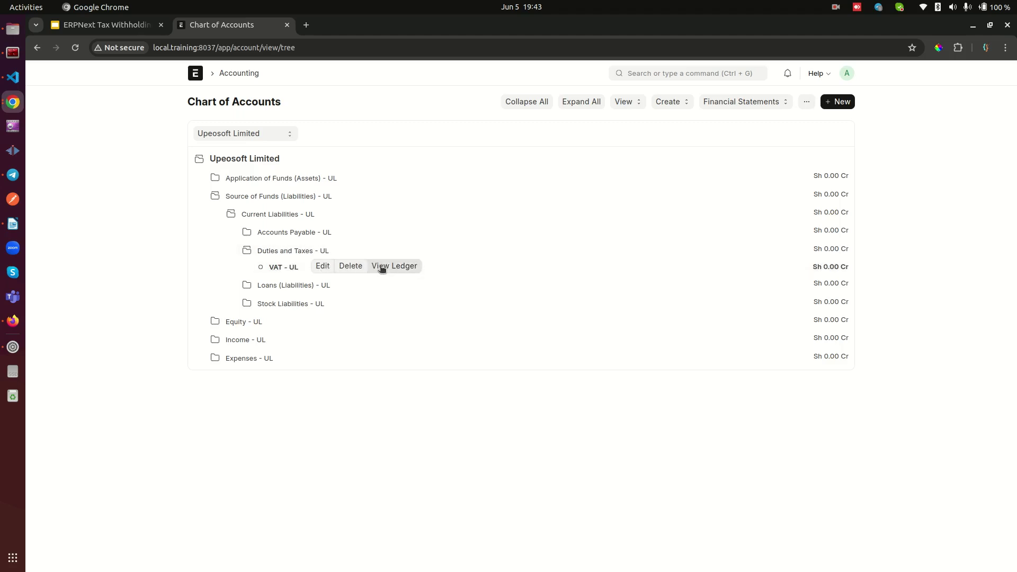
pyautogui.click(286, 252)
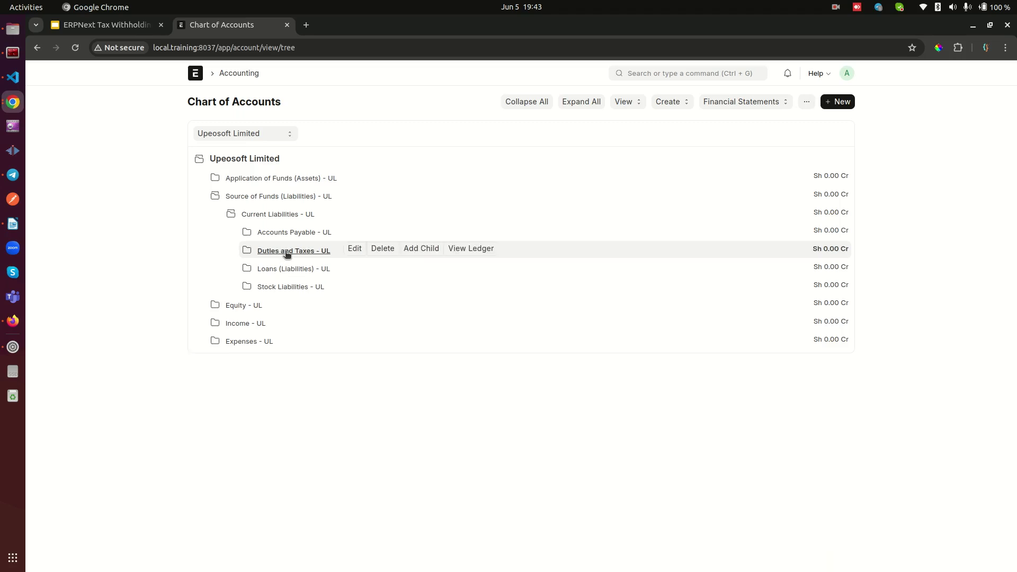
pyautogui.click(286, 253)
pyautogui.click(421, 248)
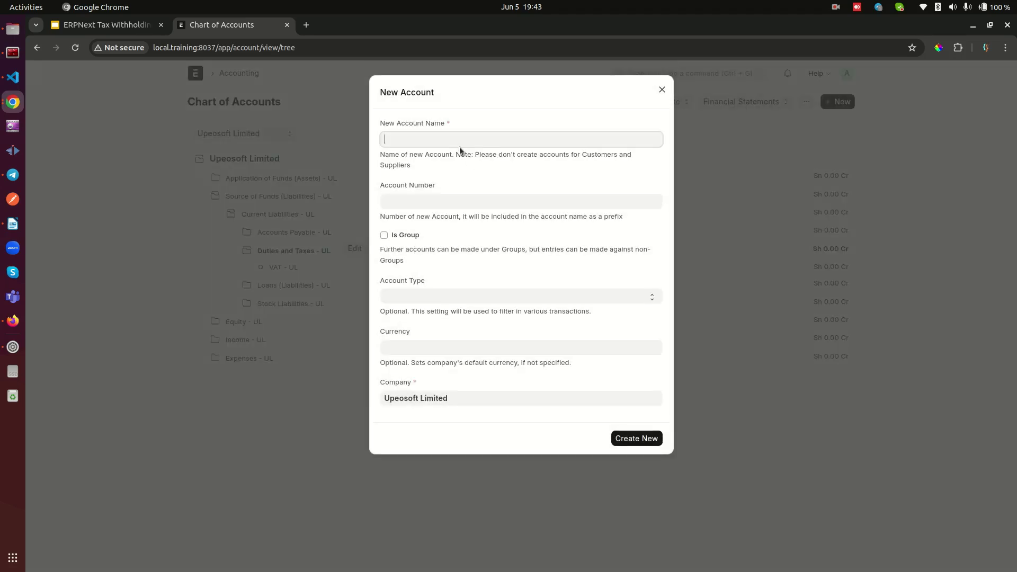
pyautogui.tripleClick(397, 281)
pyautogui.click(415, 297)
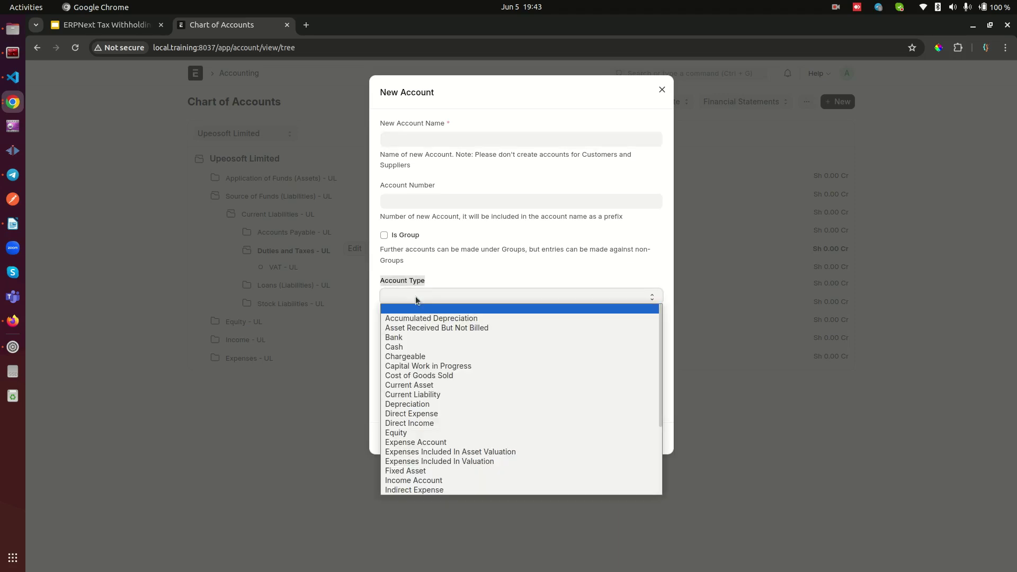
pyautogui.write('tax')
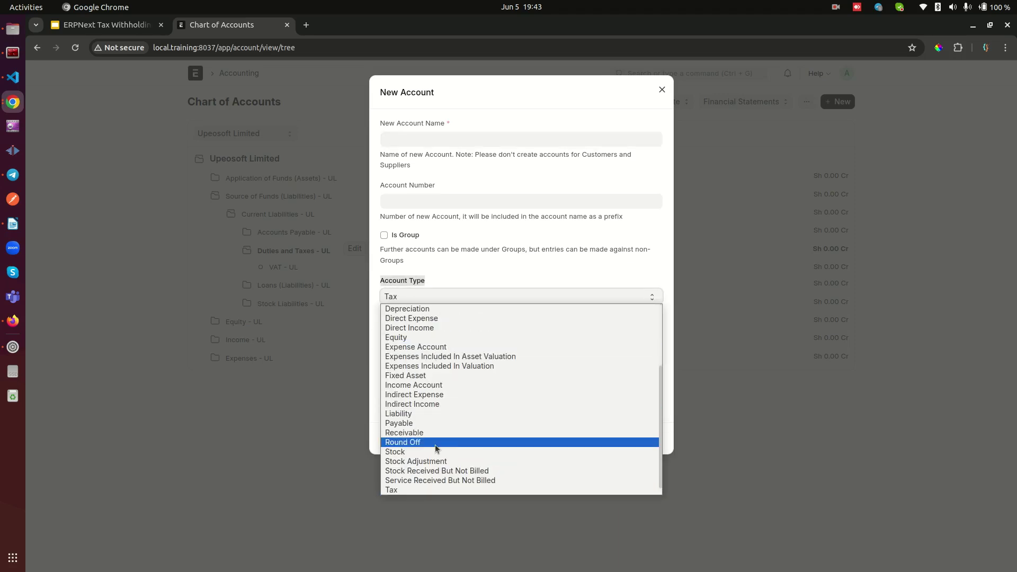
pyautogui.click(411, 491)
# Step: Name the new account "TDS - Account" and create it
pyautogui.click(449, 141)
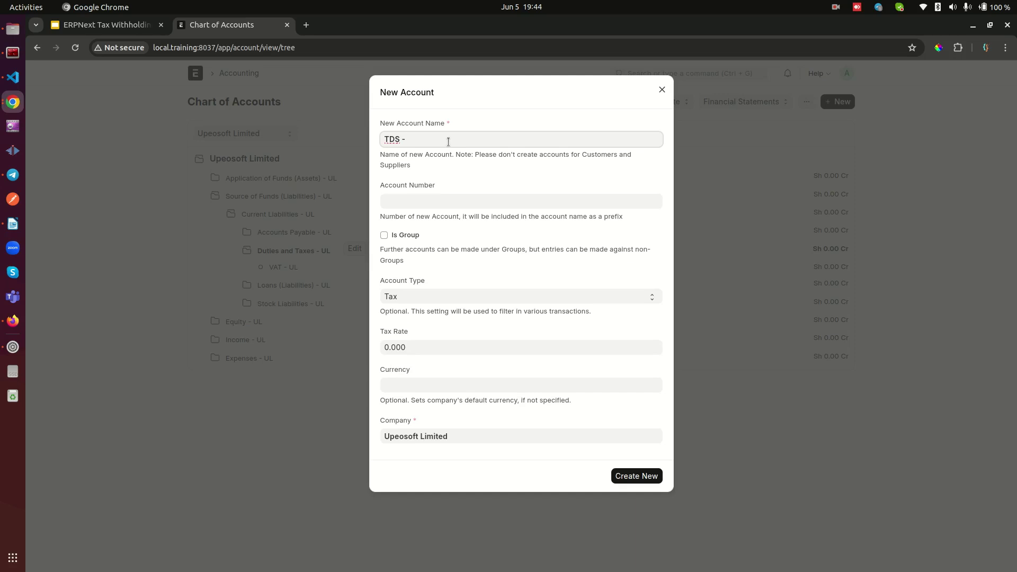
pyautogui.write('ccou')
pyautogui.click(411, 278)
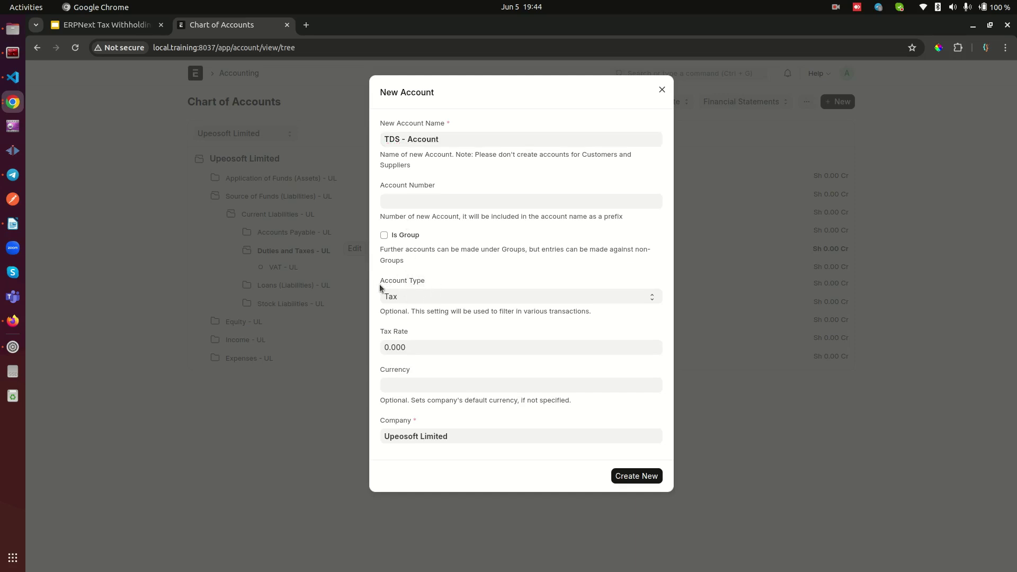
pyautogui.moveTo(387, 299); pyautogui.dragTo(405, 296)
pyautogui.click(647, 472)
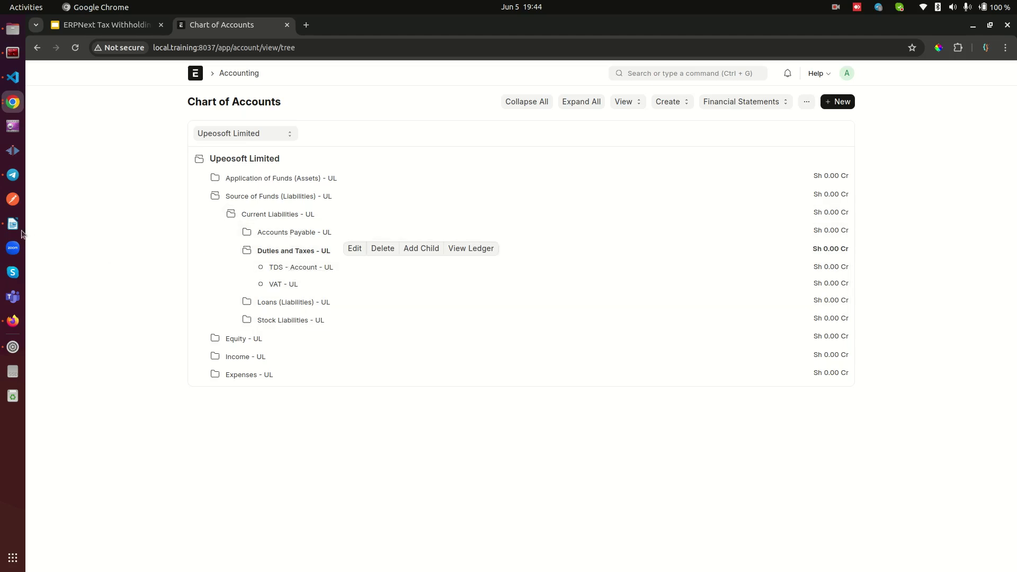
# Step: Check the third item of the setup list in the slides, return to ERPNext, and open the Tax Withholding Category list
pyautogui.click(95, 25)
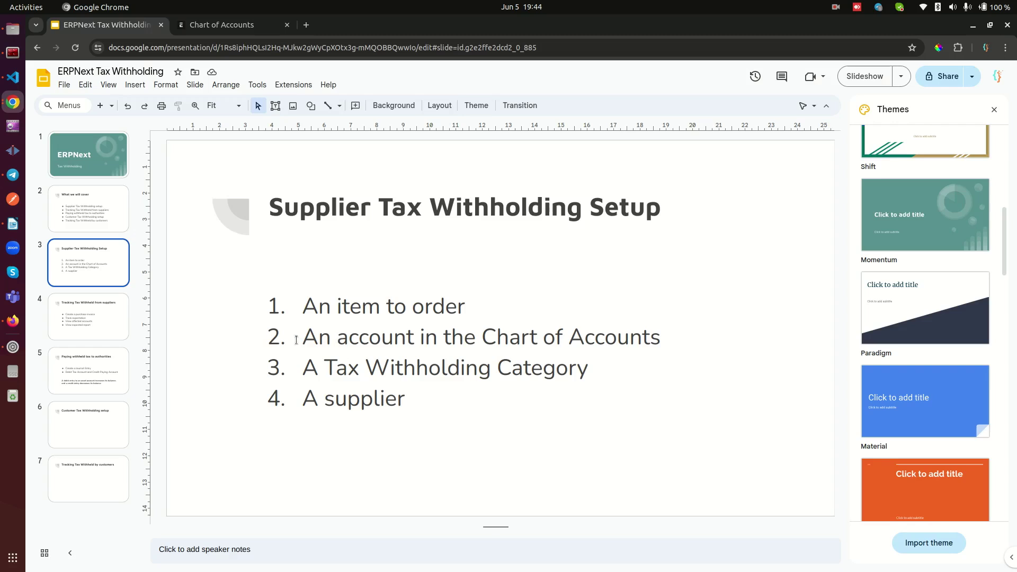
pyautogui.moveTo(303, 369); pyautogui.dragTo(588, 378)
pyautogui.click(221, 25)
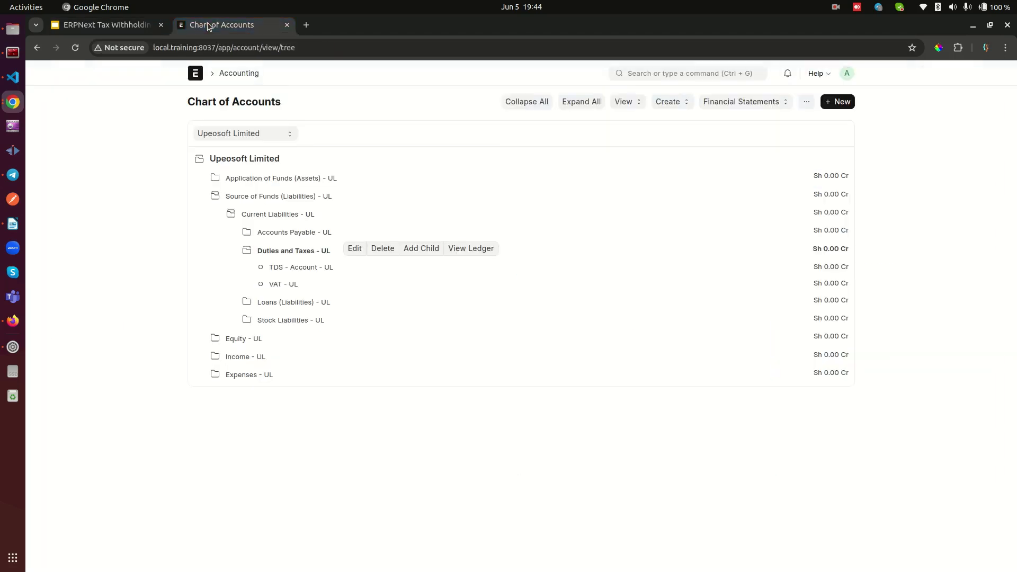
pyautogui.click(656, 72)
pyautogui.write('tax ')
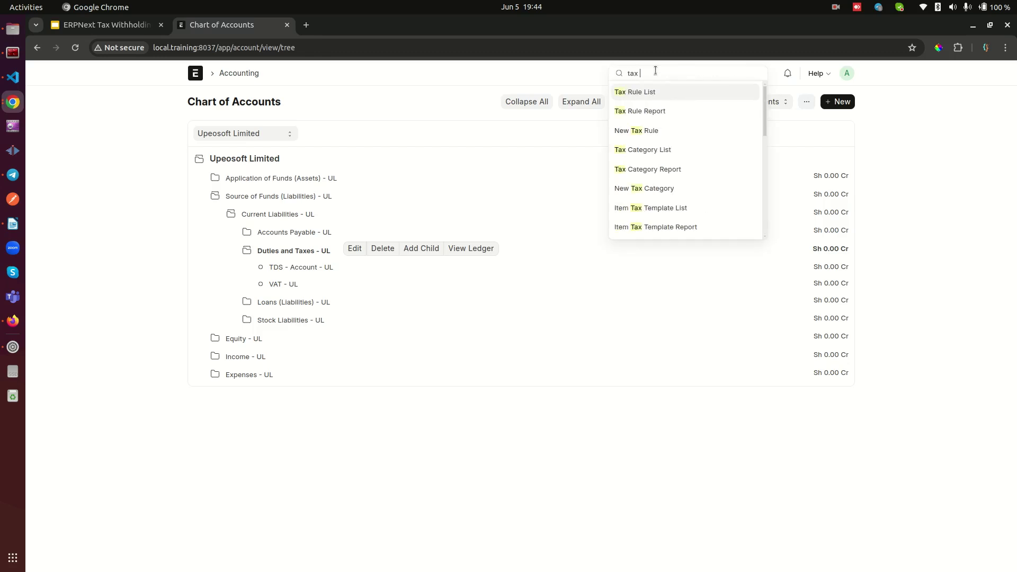
pyautogui.write('withholding')
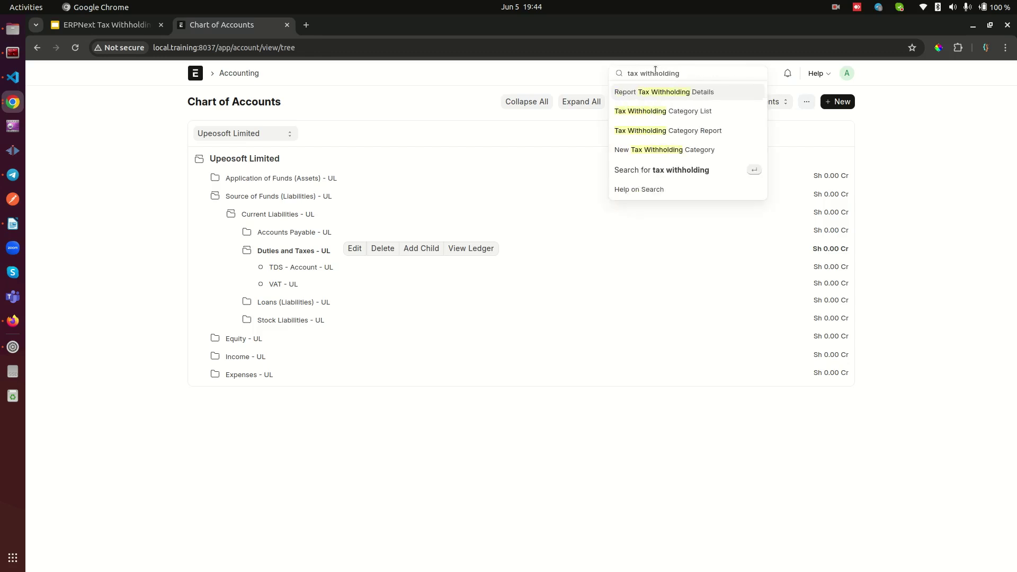
pyautogui.click(642, 110)
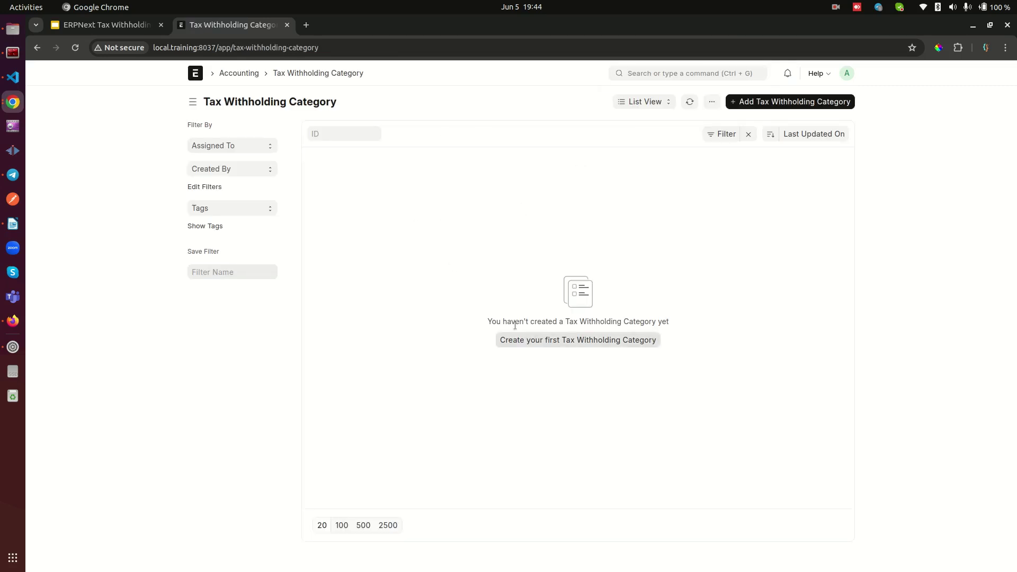
# Step: Start a new Tax Withholding Category and name it "TDS - For Supply of Services"
pyautogui.click(547, 341)
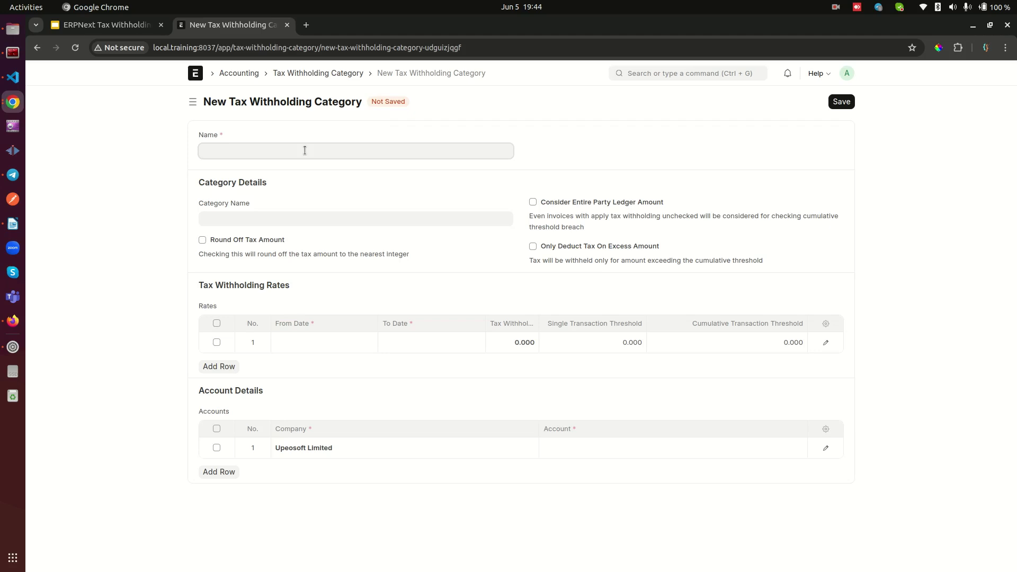
pyautogui.write('TDS - For Supply of Services')
pyautogui.moveTo(201, 151); pyautogui.dragTo(351, 149)
# Step: Set the category name to "Supply of Service ABCD 5%"
pyautogui.click(254, 218)
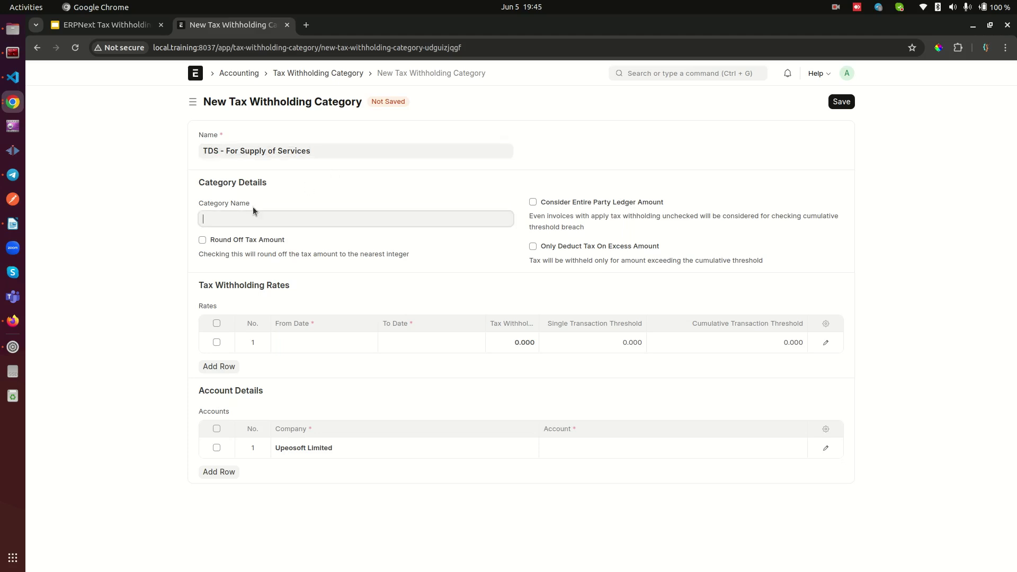
pyautogui.write('Supplu')
pyautogui.write('BCD 5%')
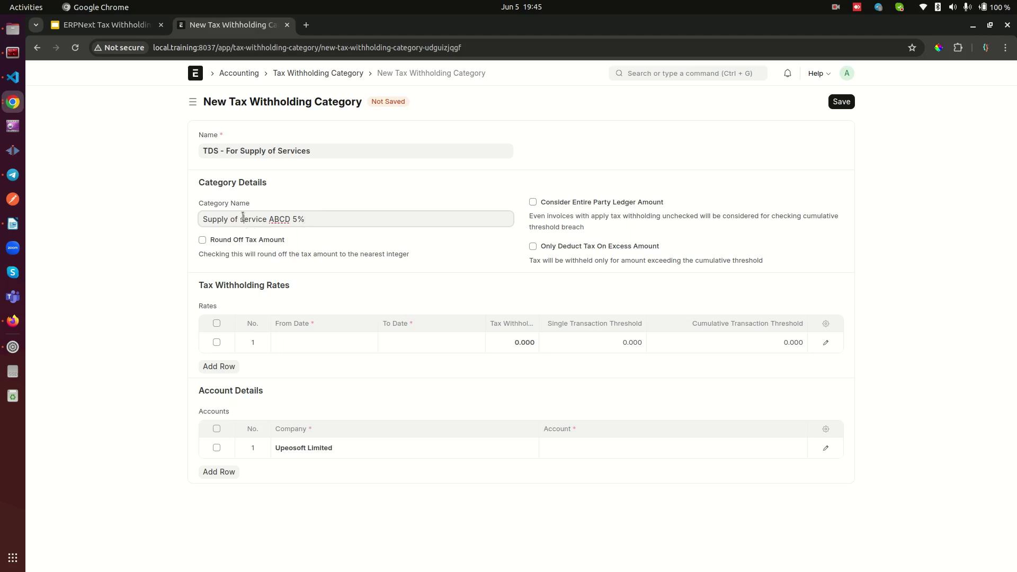
pyautogui.click(243, 219)
pyautogui.press('BackSpace')
pyautogui.write('S')
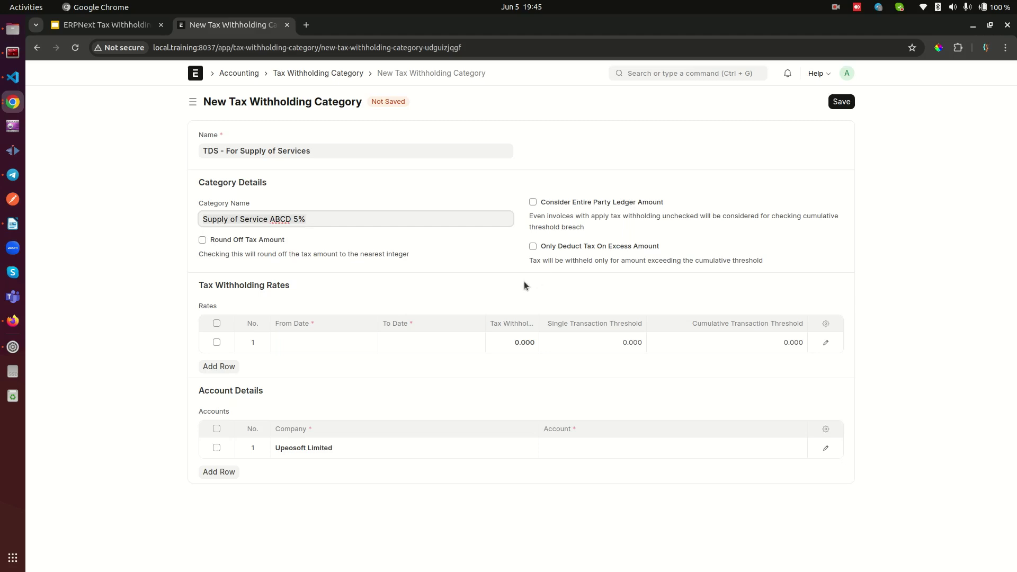
pyautogui.click(186, 274)
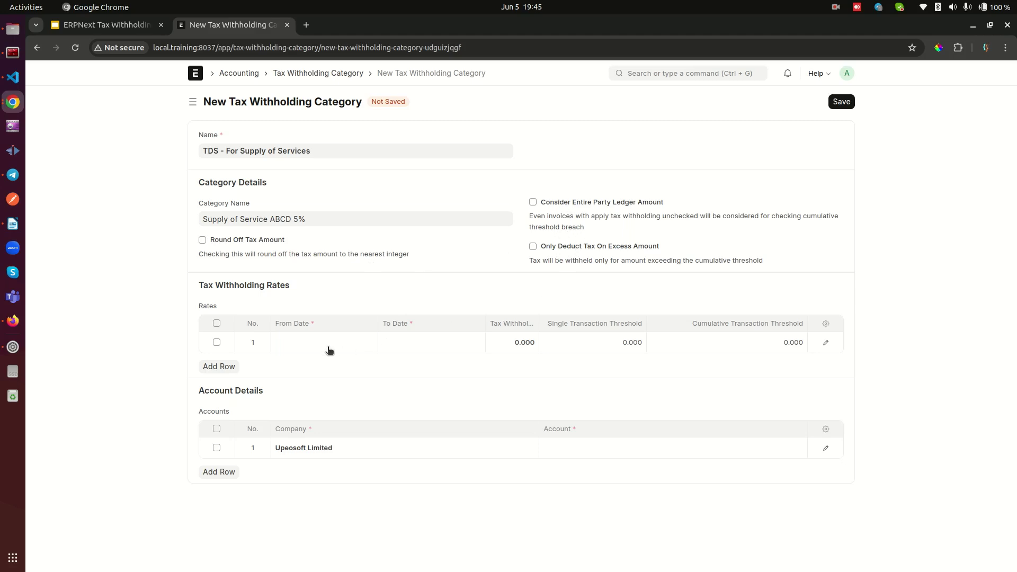
# Step: Set the From Date of the first tax withholding rate row to 01-01-2024
pyautogui.click(313, 342)
pyautogui.click(289, 372)
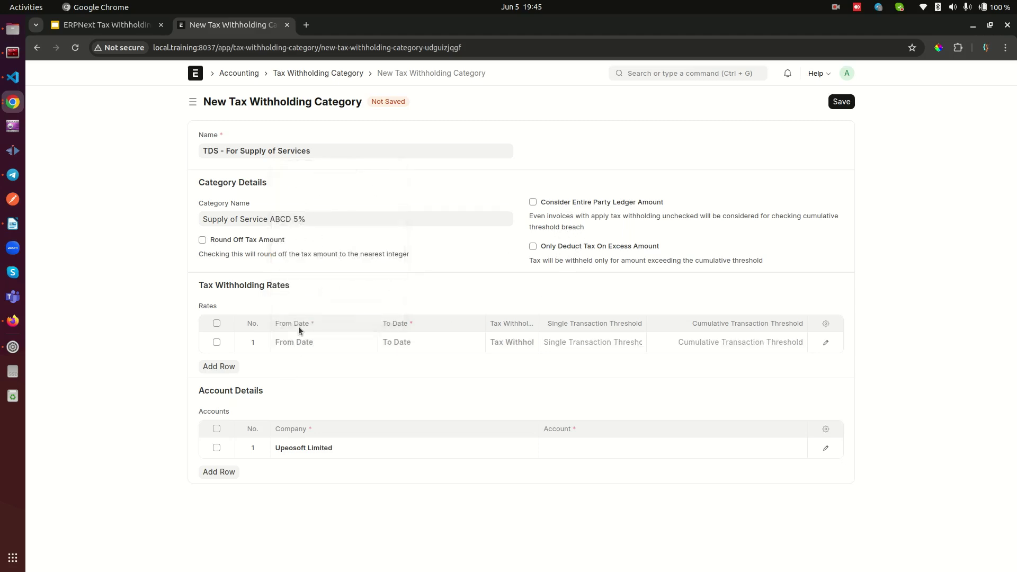
pyautogui.moveTo(279, 324); pyautogui.dragTo(315, 325)
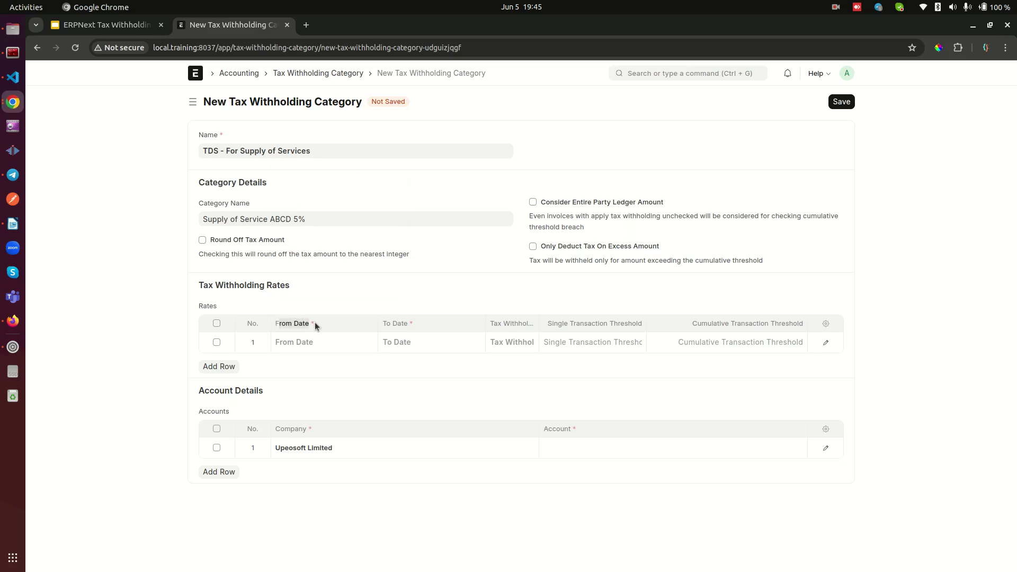
pyautogui.click(296, 347)
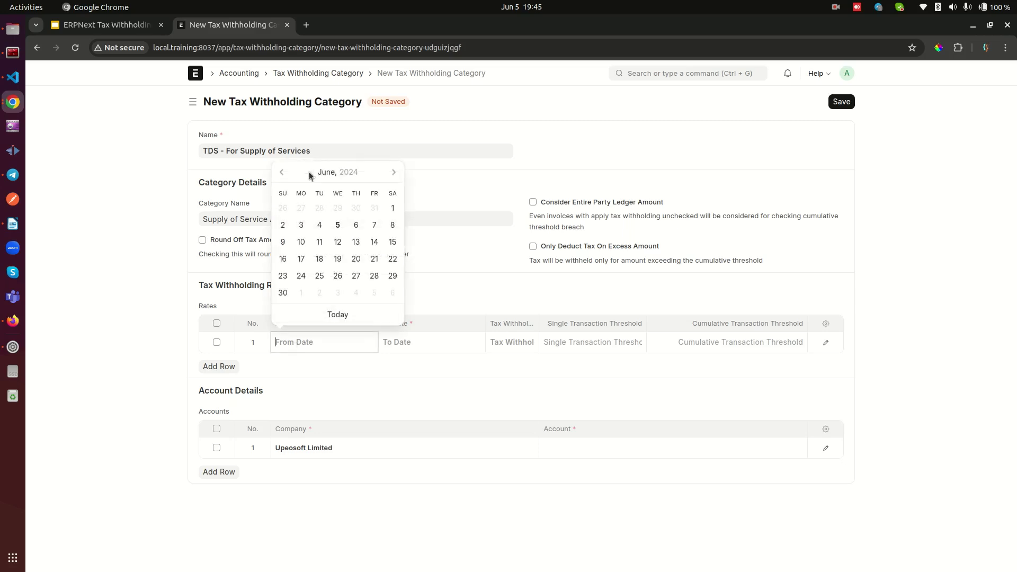
pyautogui.click(283, 173)
pyautogui.click(337, 225)
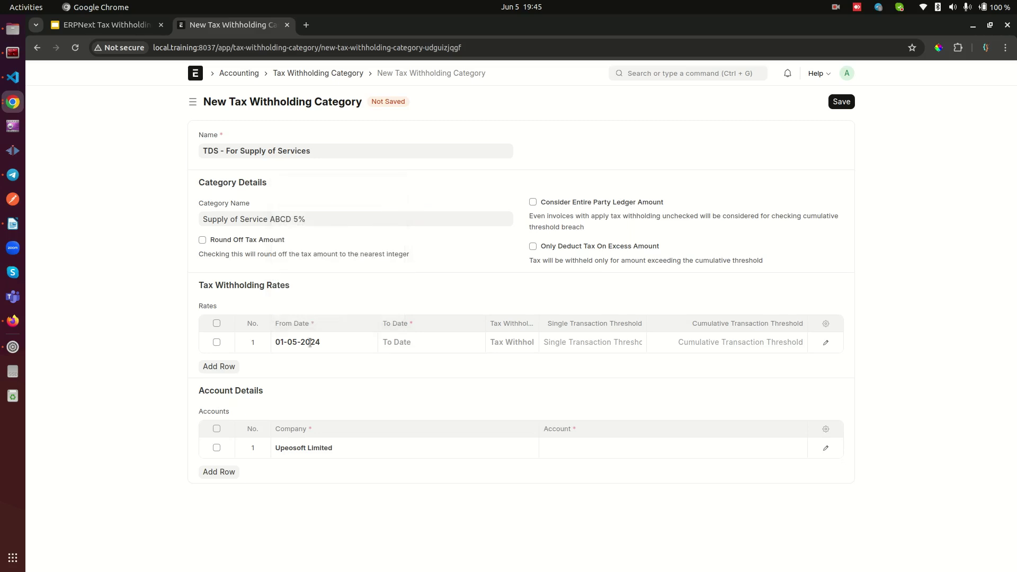
pyautogui.click(296, 342)
pyautogui.press('Delete')
pyautogui.write('1')
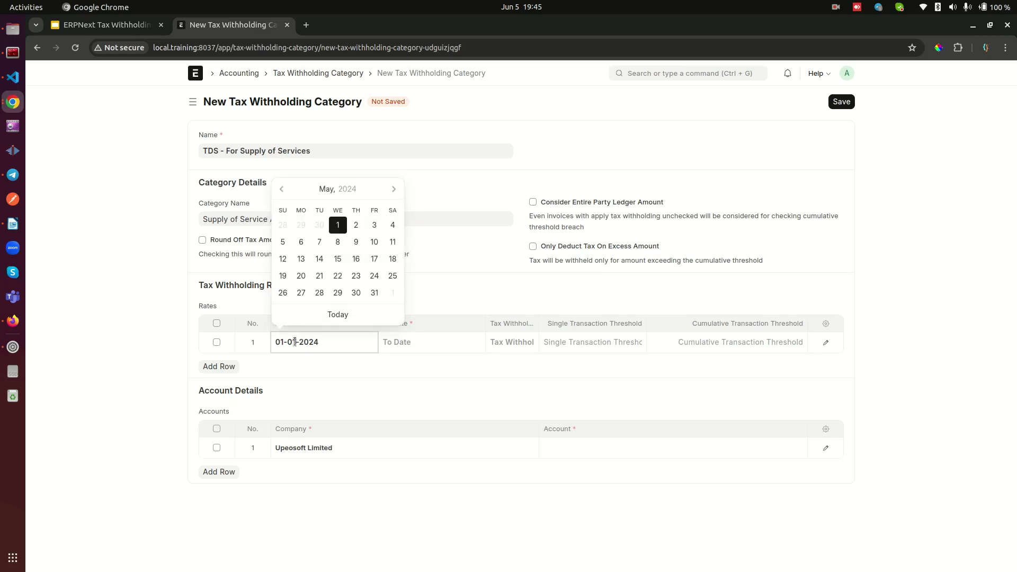
# Step: Set the To Date of the first tax withholding rate row to 31-12-2024
pyautogui.click(418, 347)
pyautogui.click(500, 172)
pyautogui.click(446, 293)
pyautogui.click(400, 344)
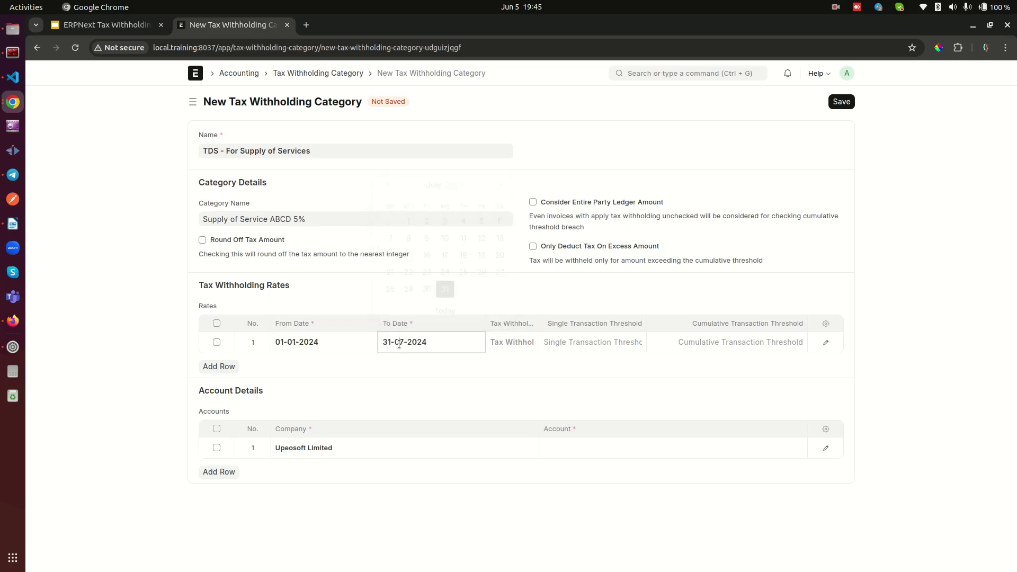
pyautogui.press('BackSpace')
pyautogui.press('BackSpace')
pyautogui.write('12')
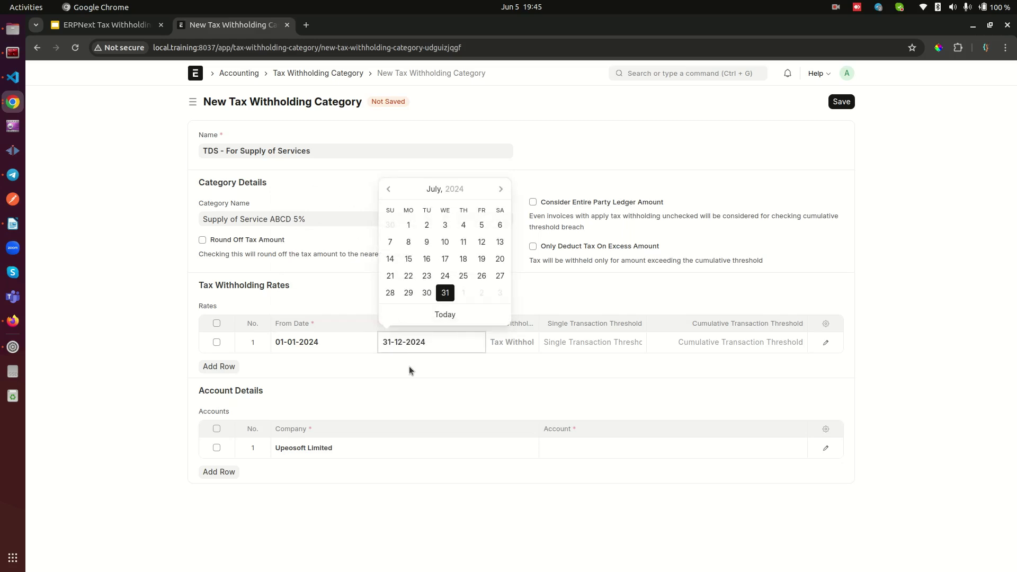
pyautogui.click(409, 367)
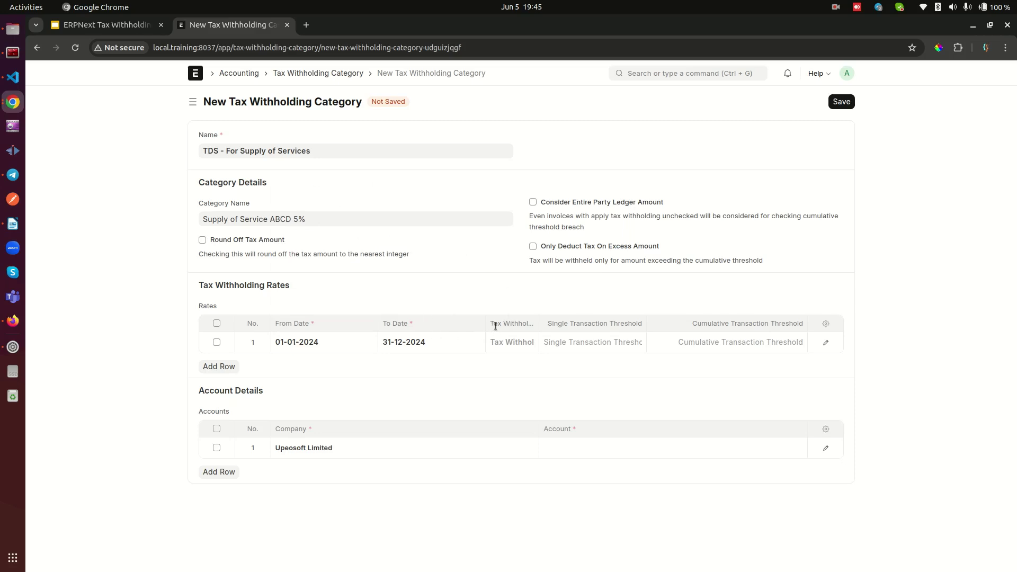
# Step: Set the tax withholding rate in the first rate row to 5
pyautogui.click(514, 342)
pyautogui.write('5')
pyautogui.click(510, 368)
pyautogui.click(513, 343)
pyautogui.doubleClick(514, 343)
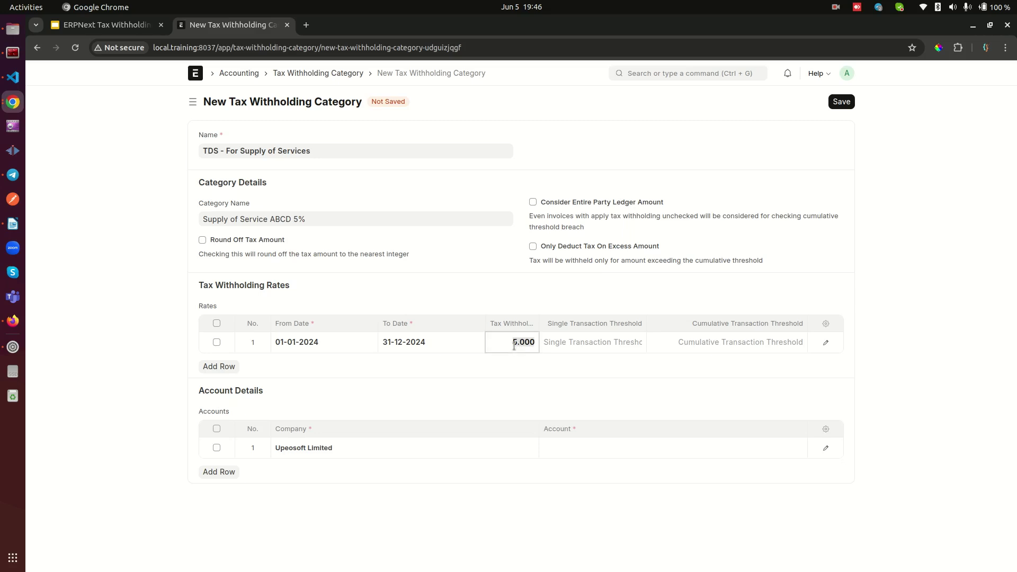
pyautogui.click(502, 377)
# Step: Set the single transaction threshold in the first rate row to 1
pyautogui.moveTo(545, 321); pyautogui.dragTo(741, 324)
pyautogui.tripleClick(583, 322)
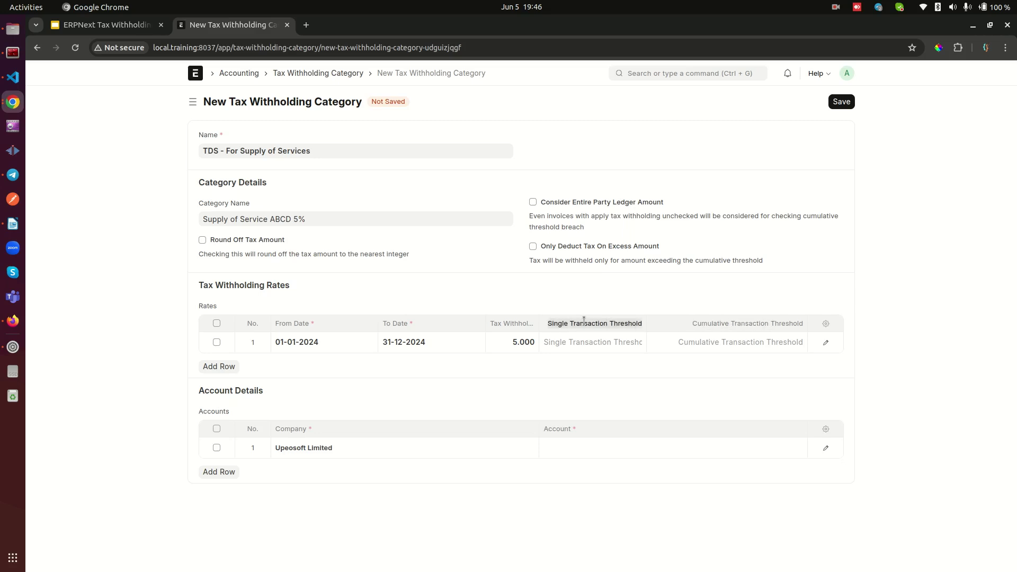
pyautogui.click(587, 343)
pyautogui.write('1')
pyautogui.click(610, 392)
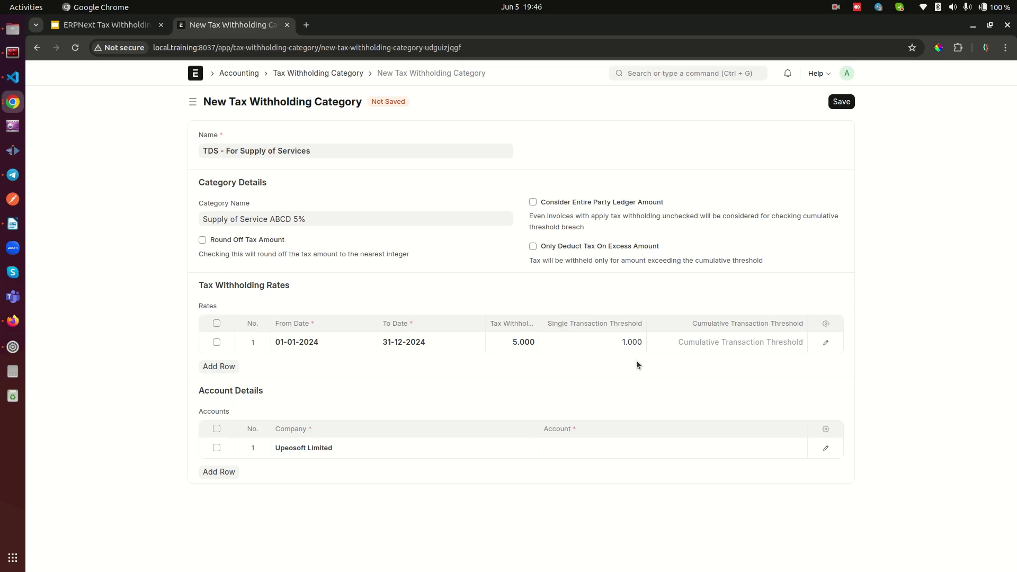
# Step: Set the cumulative transaction threshold in the first rate row to 100,000
pyautogui.moveTo(690, 324); pyautogui.dragTo(793, 324)
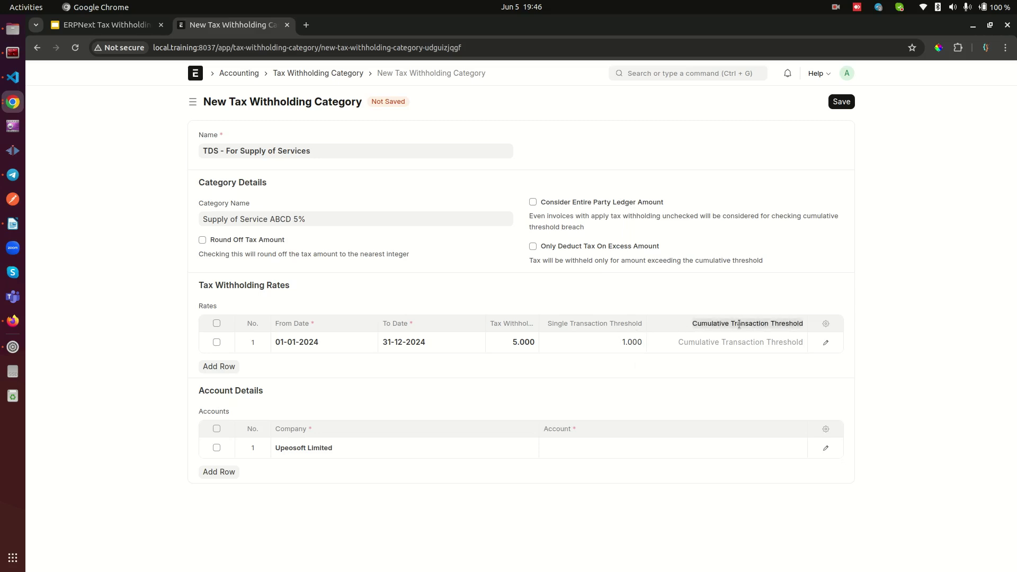
pyautogui.tripleClick(601, 329)
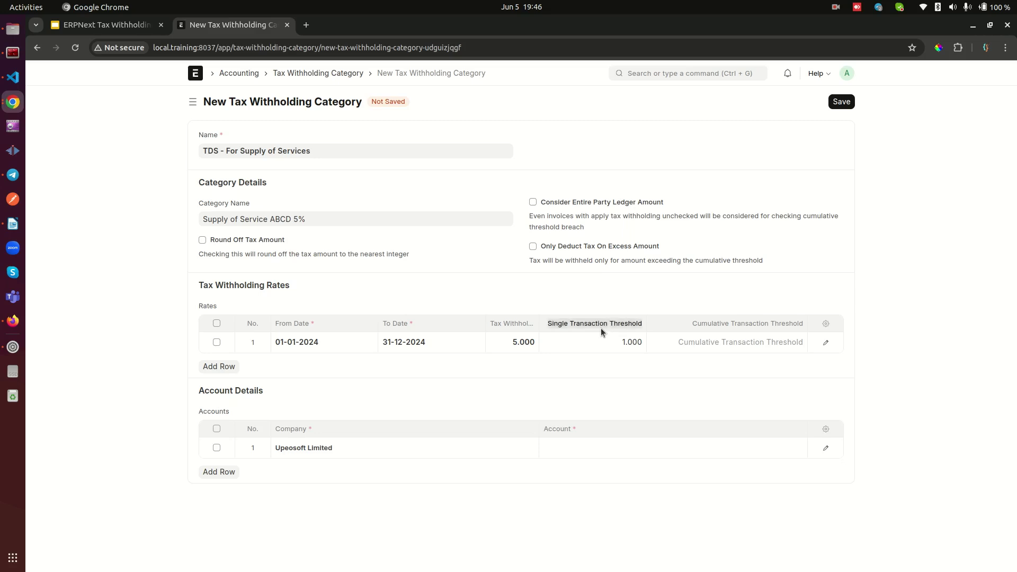
pyautogui.click(683, 325)
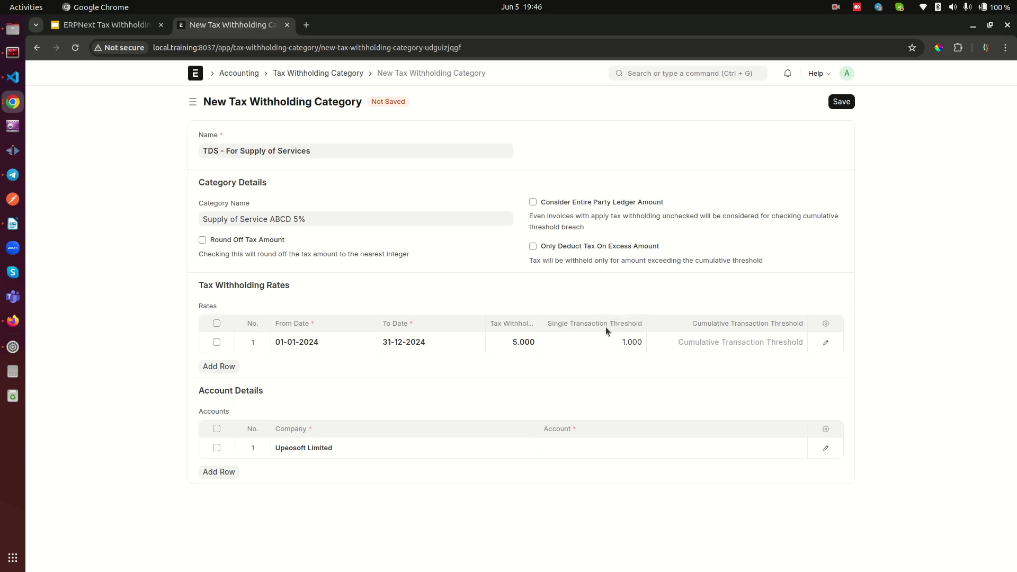
pyautogui.click(725, 342)
pyautogui.write('1')
pyautogui.write('00,000,000')
pyautogui.click(911, 325)
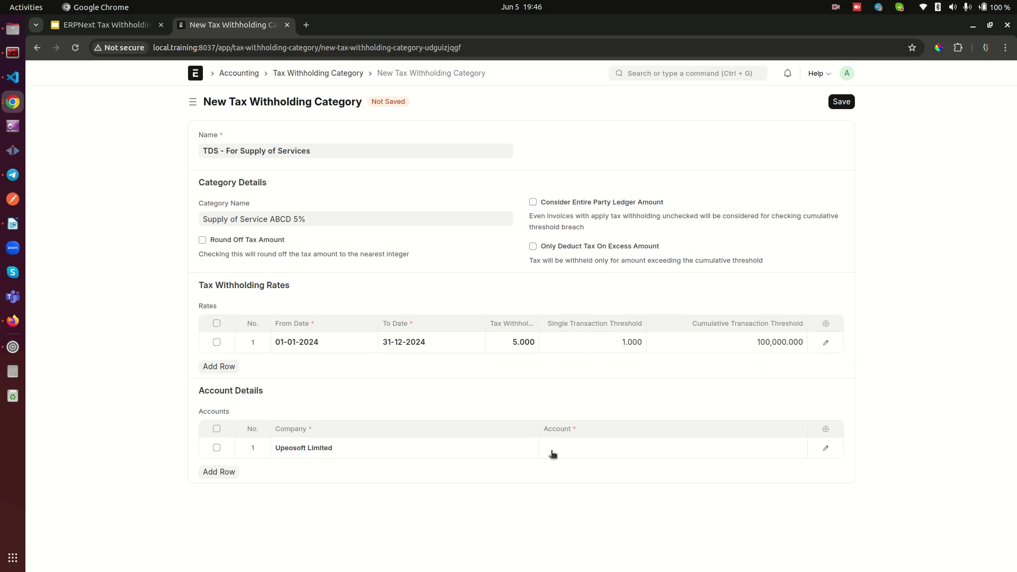
# Step: Assign the account "TDS - Account - UL" to Upeosoft Limited in the account details
pyautogui.click(581, 445)
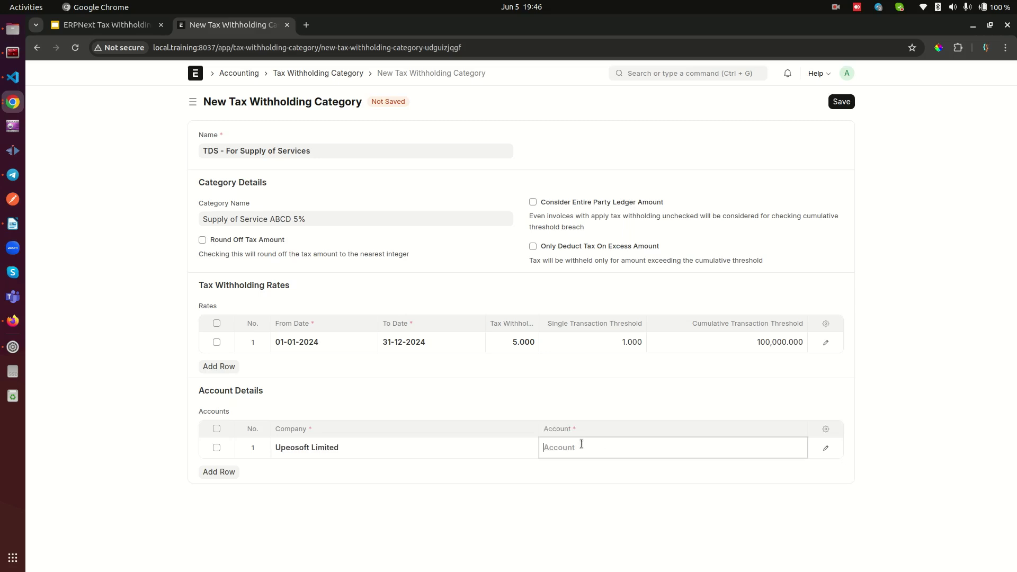
pyautogui.write('tds')
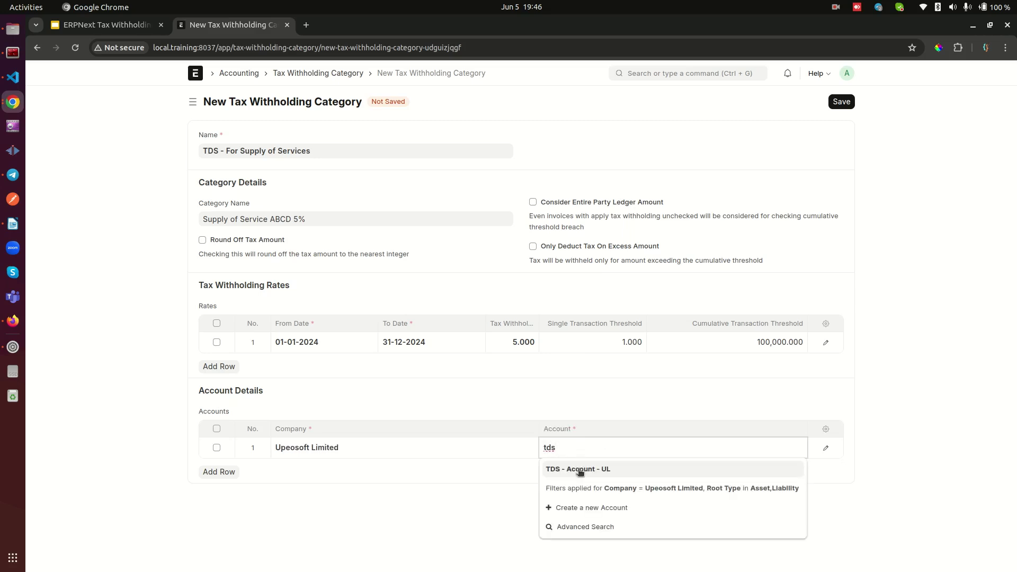
pyautogui.click(593, 469)
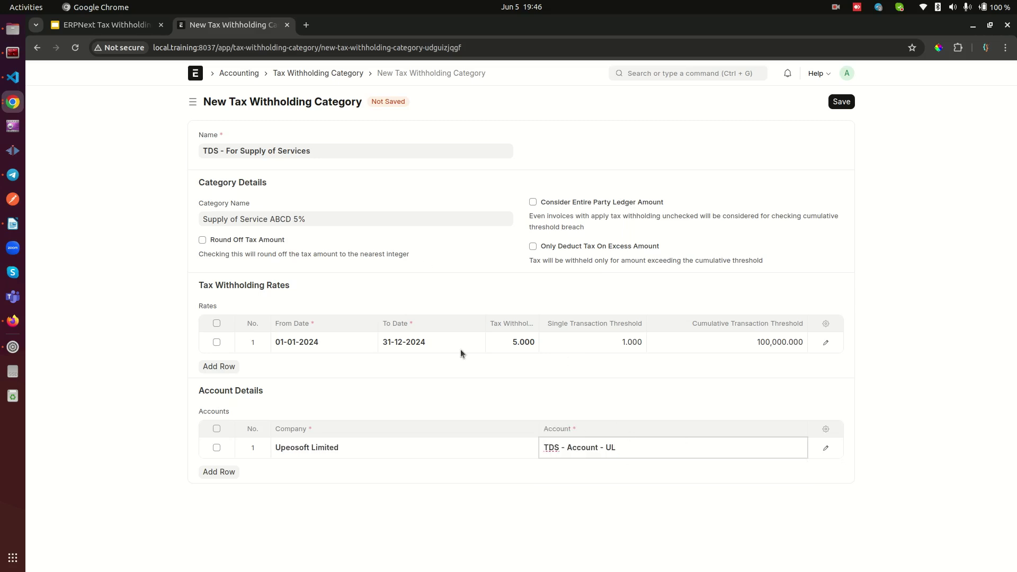
pyautogui.click(547, 429)
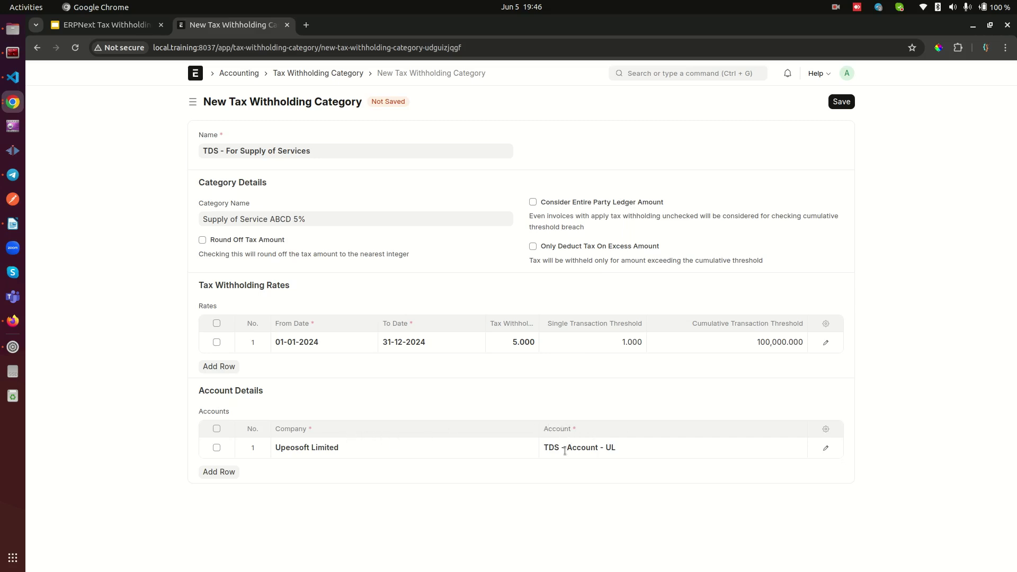
# Step: Review the rate and threshold columns and save the new Tax Withholding Category
pyautogui.moveTo(489, 323); pyautogui.dragTo(777, 328)
pyautogui.click(701, 332)
pyautogui.moveTo(552, 325); pyautogui.dragTo(652, 333)
pyautogui.click(596, 313)
pyautogui.click(842, 102)
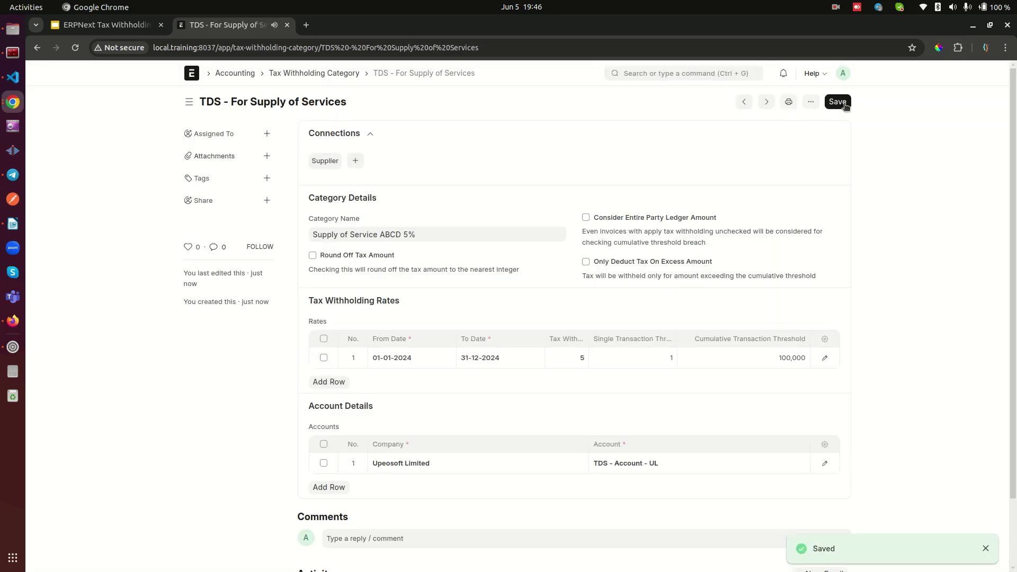
# Step: Check the supplier item of the setup list in the slides, return to ERPNext, and open the Supplier list
pyautogui.click(13, 223)
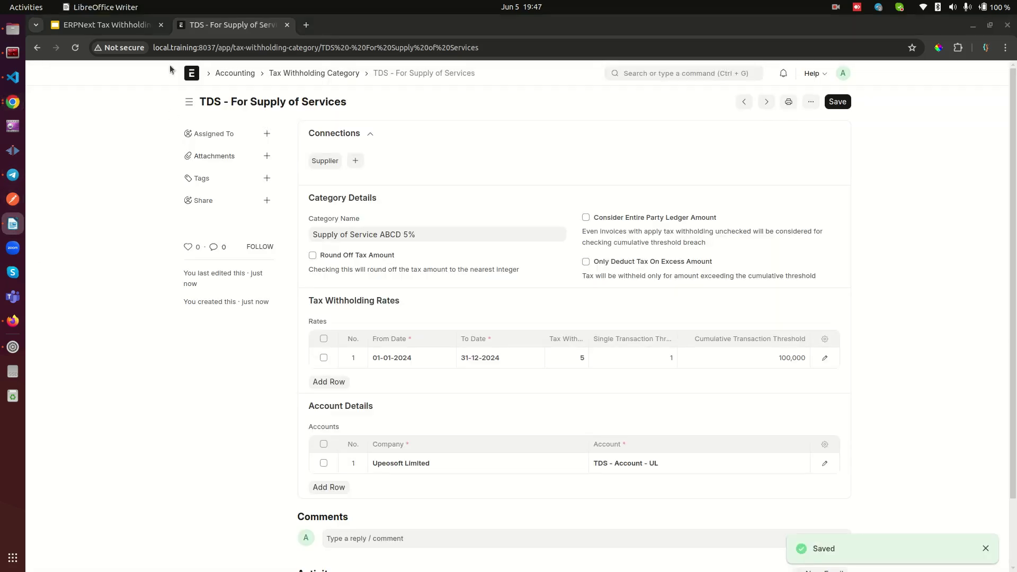
pyautogui.click(128, 23)
pyautogui.click(398, 433)
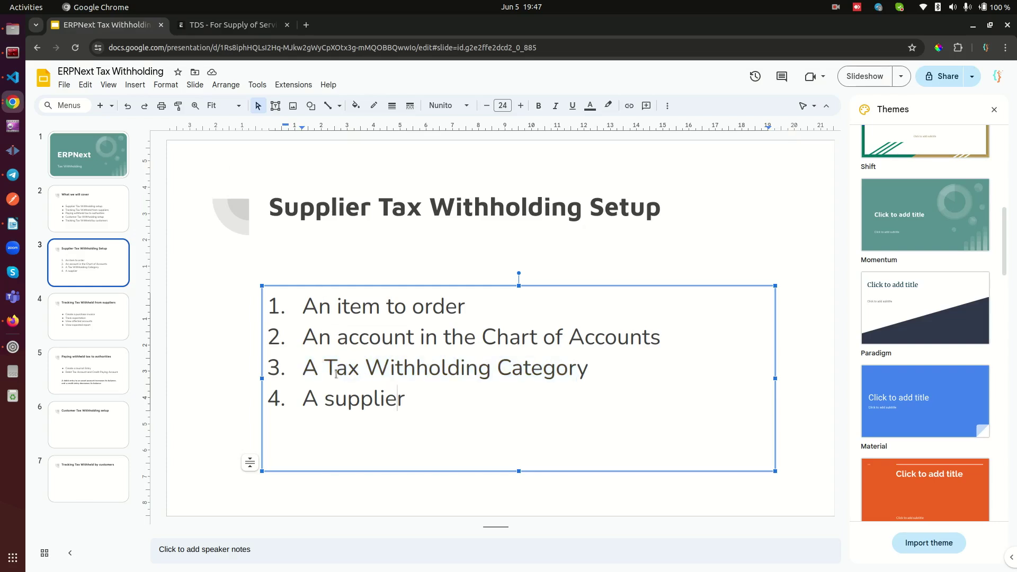
pyautogui.moveTo(400, 398); pyautogui.dragTo(302, 400)
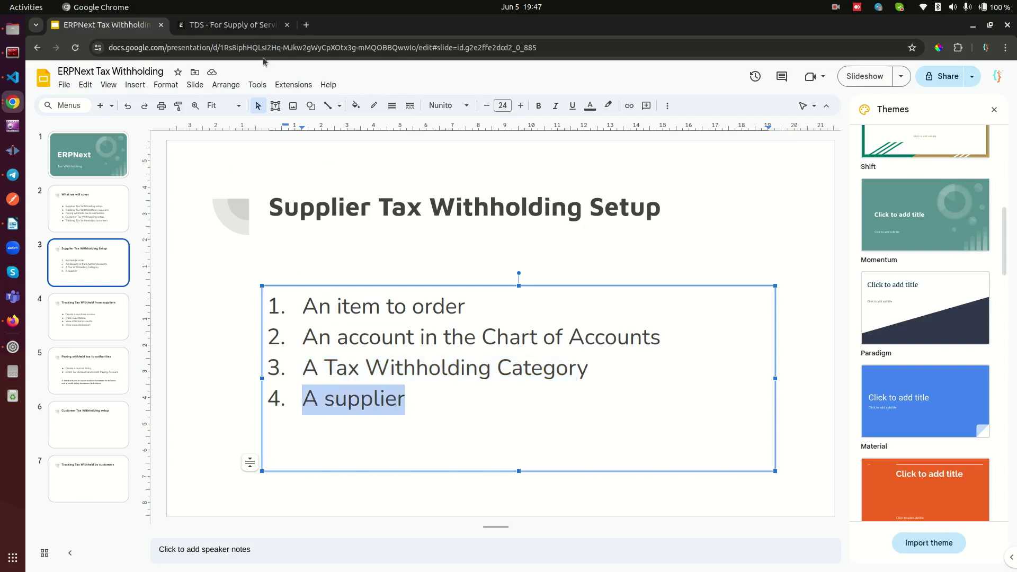
pyautogui.click(233, 25)
pyautogui.click(652, 74)
pyautogui.write('suppli')
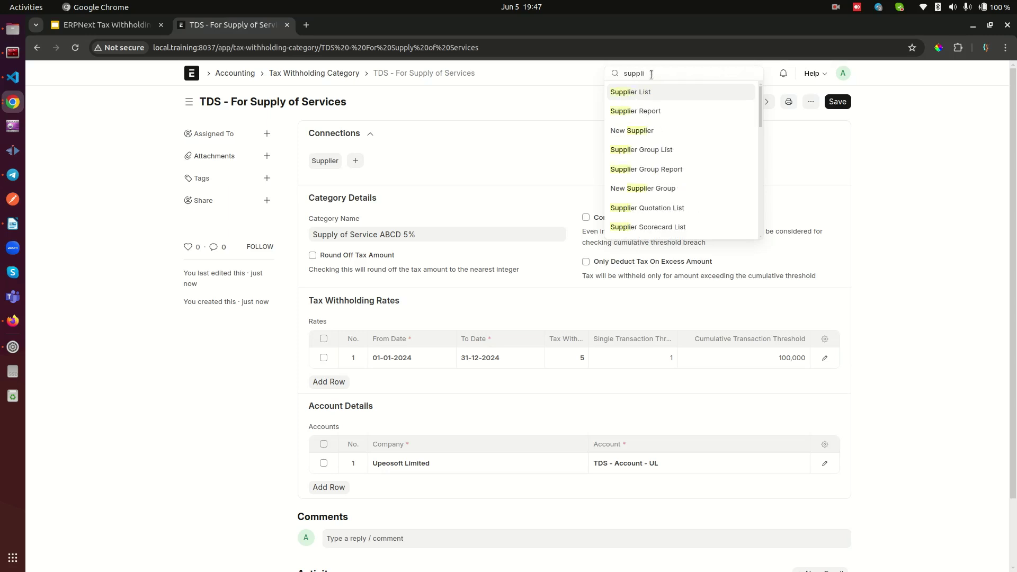
pyautogui.click(630, 93)
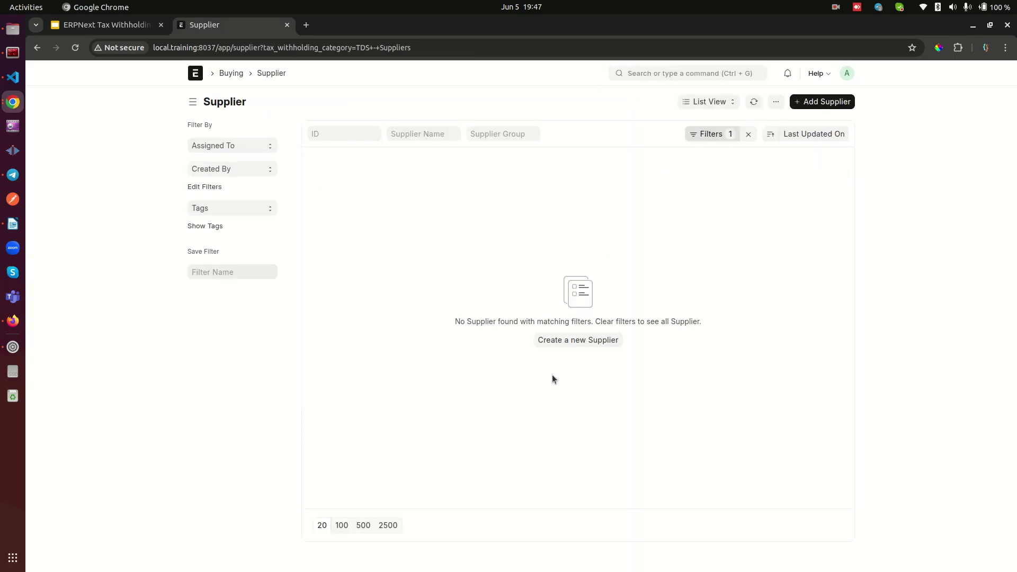
# Step: Create a new supplier in the full form and name it "An Awesome Supplier"
pyautogui.click(569, 339)
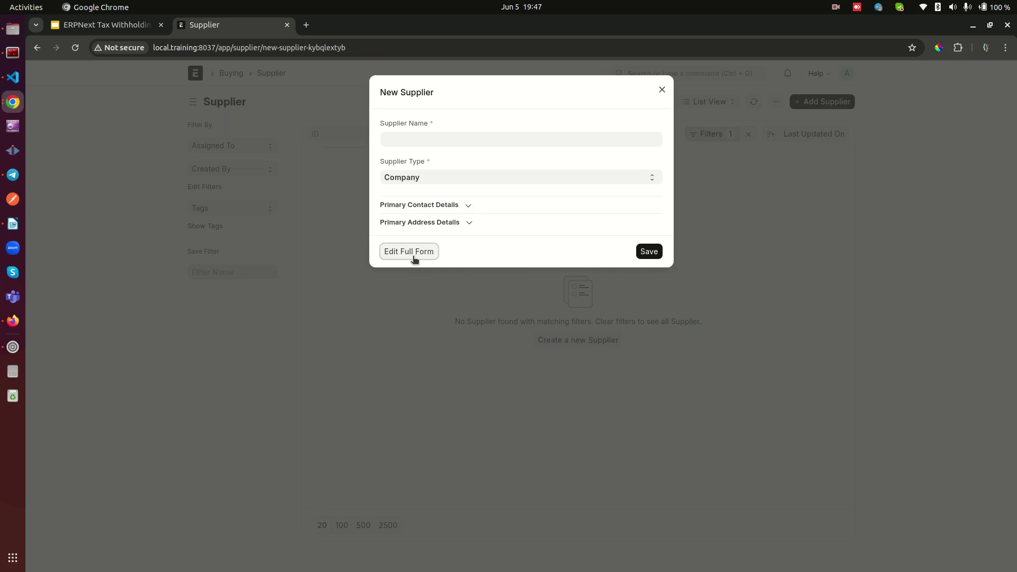
pyautogui.click(414, 257)
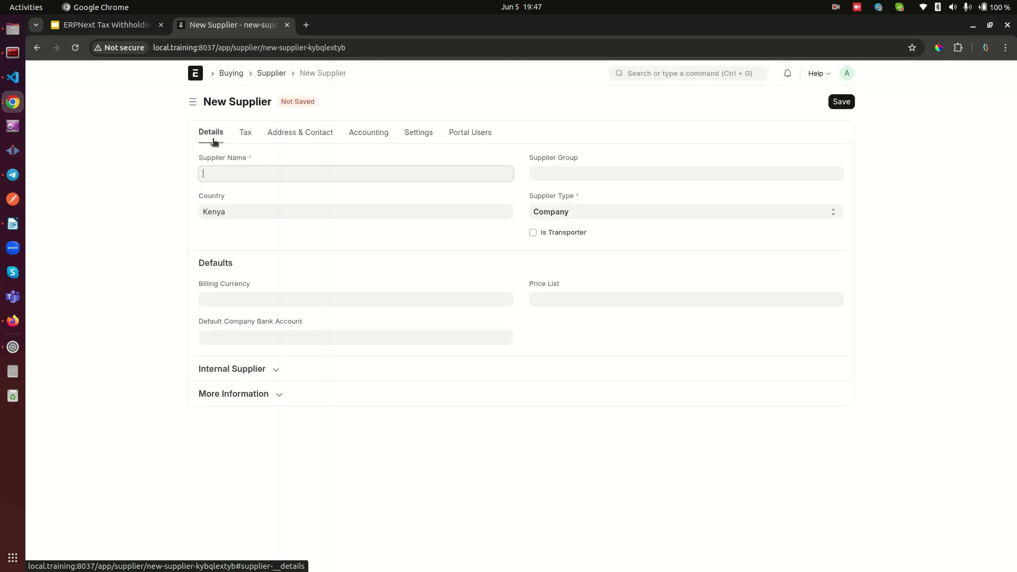
pyautogui.write('An Awesome Supplier')
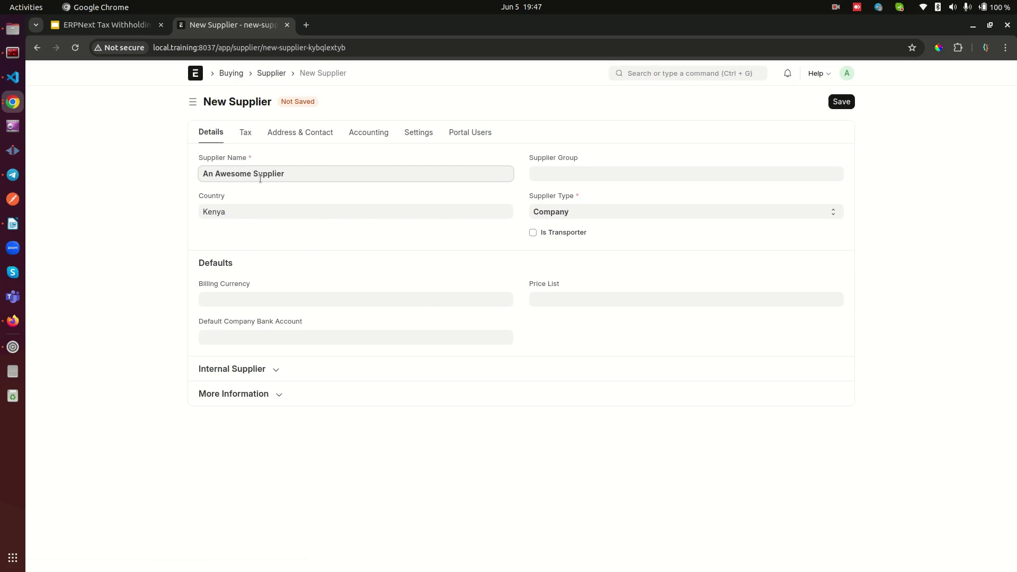
pyautogui.moveTo(203, 159); pyautogui.dragTo(245, 162)
pyautogui.click(247, 157)
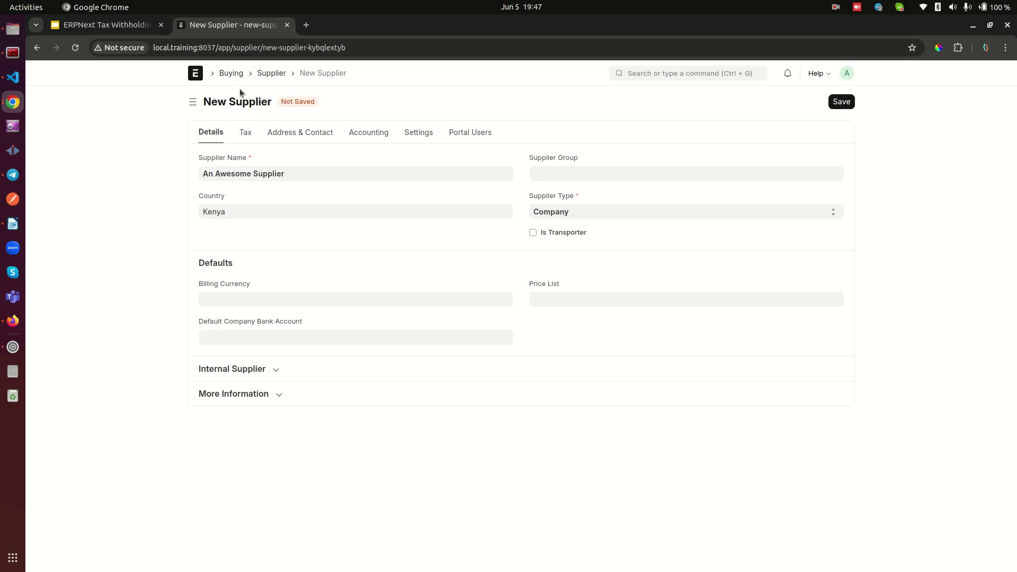
# Step: Assign the Tax Withholding Category "TDS - For Supply of Services" in the new supplier's tax details
pyautogui.click(245, 133)
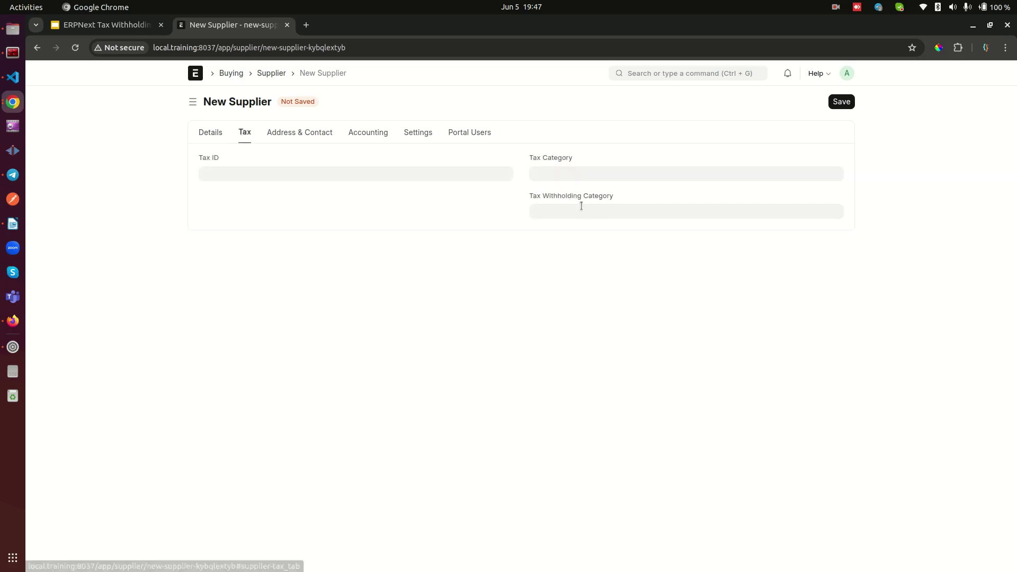
pyautogui.moveTo(527, 193); pyautogui.dragTo(624, 189)
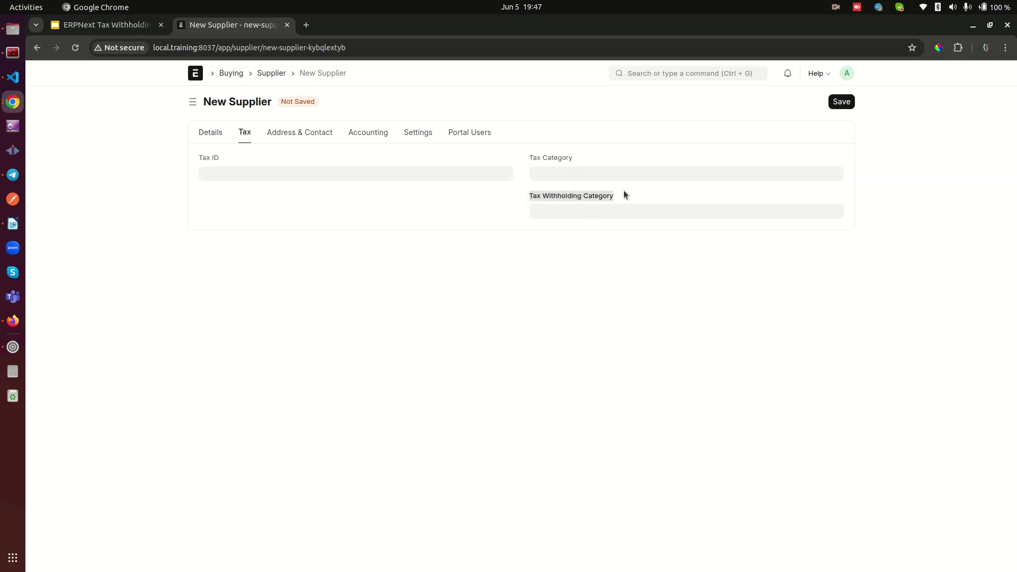
pyautogui.click(619, 191)
pyautogui.click(572, 213)
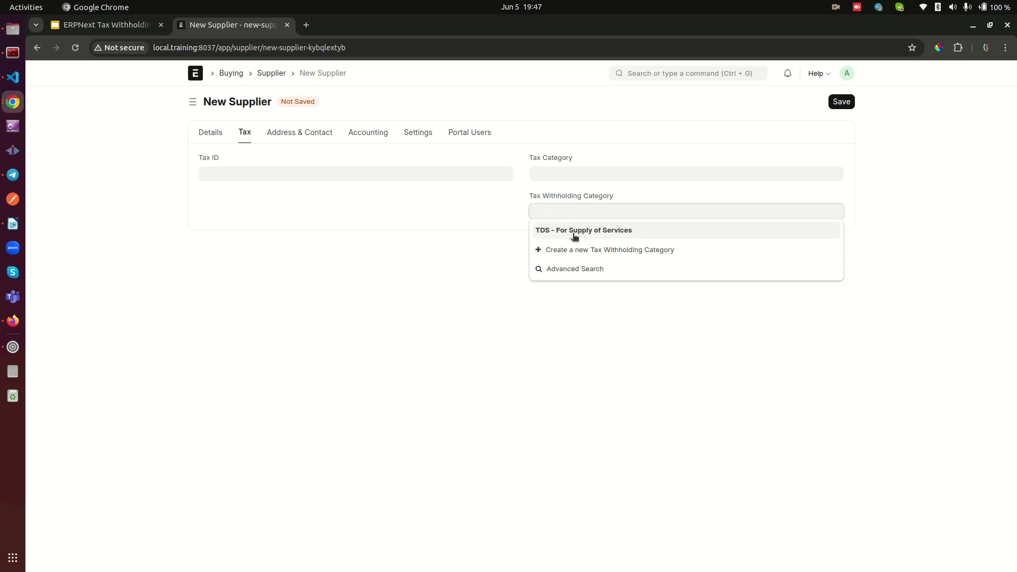
pyautogui.click(612, 232)
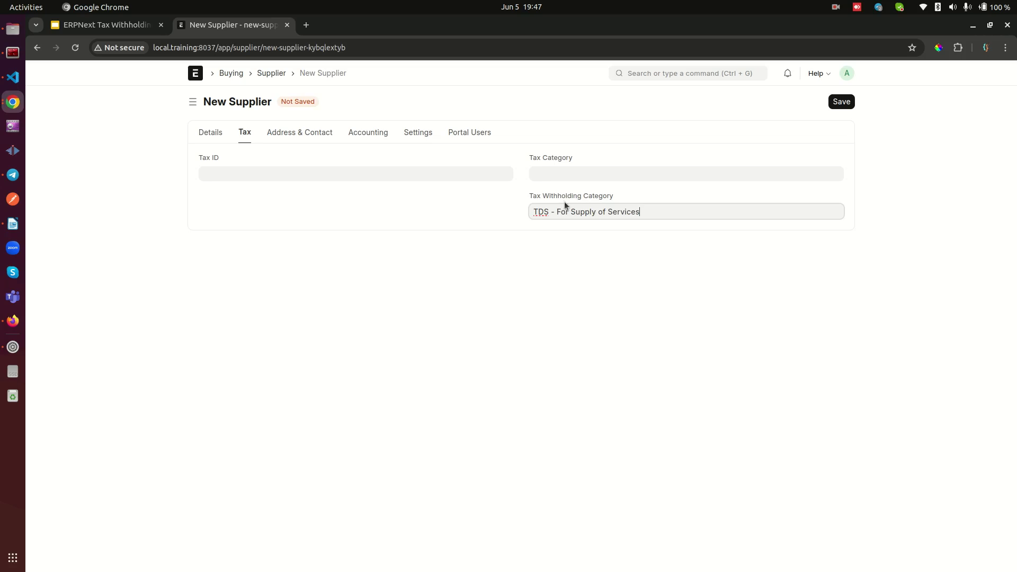
# Step: Enter the supplier's tax ID and save the new supplier
pyautogui.click(402, 173)
pyautogui.moveTo(197, 166); pyautogui.dragTo(232, 166)
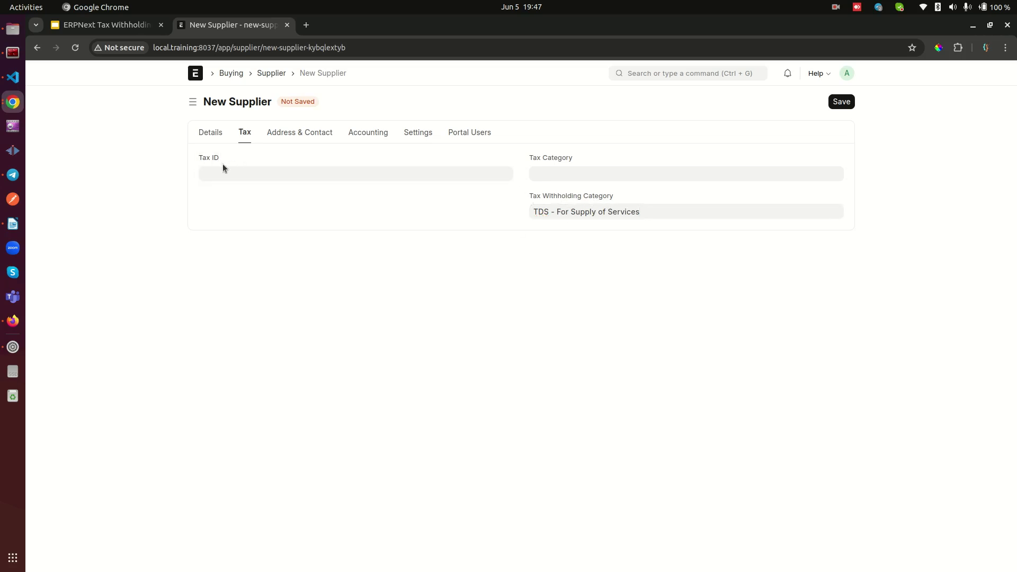
pyautogui.click(237, 173)
pyautogui.write('123456789')
pyautogui.click(238, 205)
pyautogui.click(842, 100)
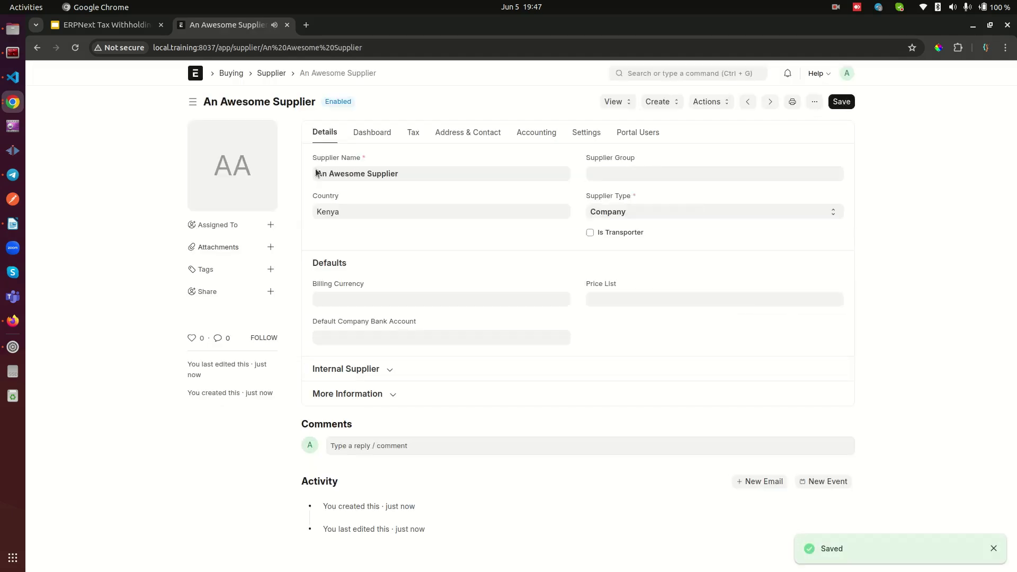
# Step: Review the four items of the Supplier Tax Withholding Setup list in the slides and return to the supplier in ERPNext
pyautogui.click(50, 24)
pyautogui.click(337, 325)
pyautogui.moveTo(418, 395); pyautogui.dragTo(261, 237)
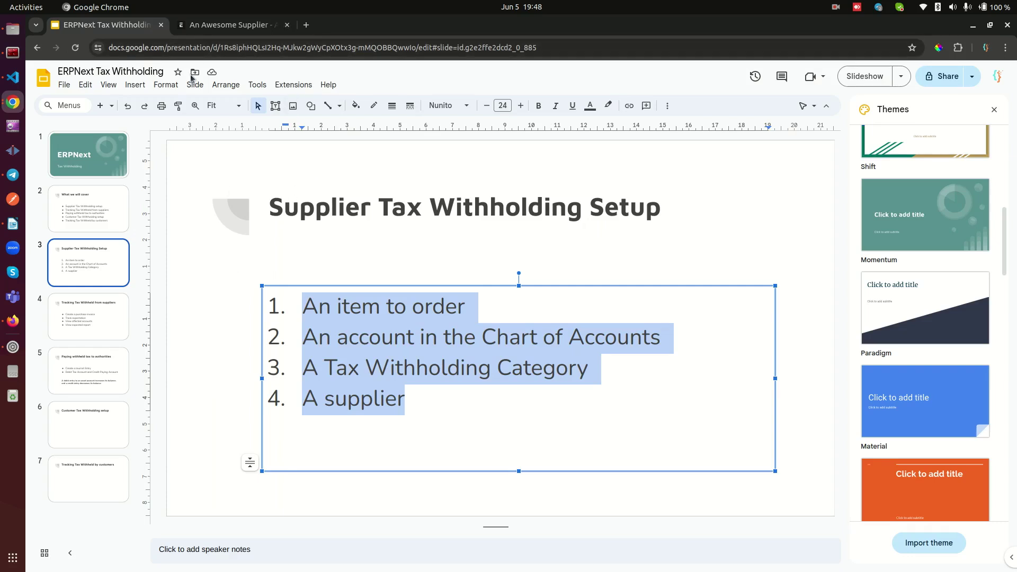
pyautogui.click(220, 26)
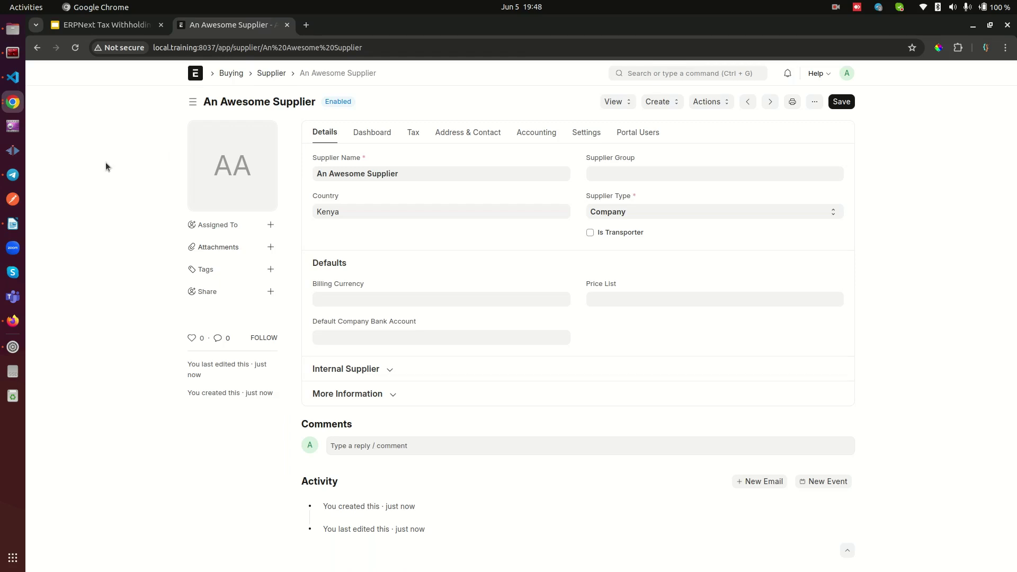
# Step: Check the "Tracking Tax Withheld from suppliers" slide in the presentation and return to the supplier record in ERPNext
pyautogui.click(108, 26)
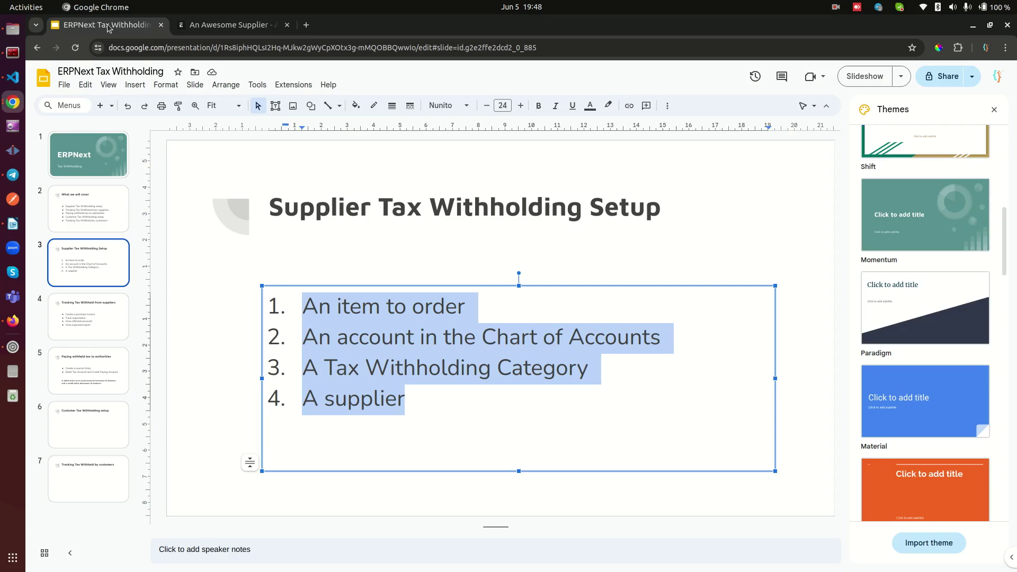
pyautogui.click(87, 323)
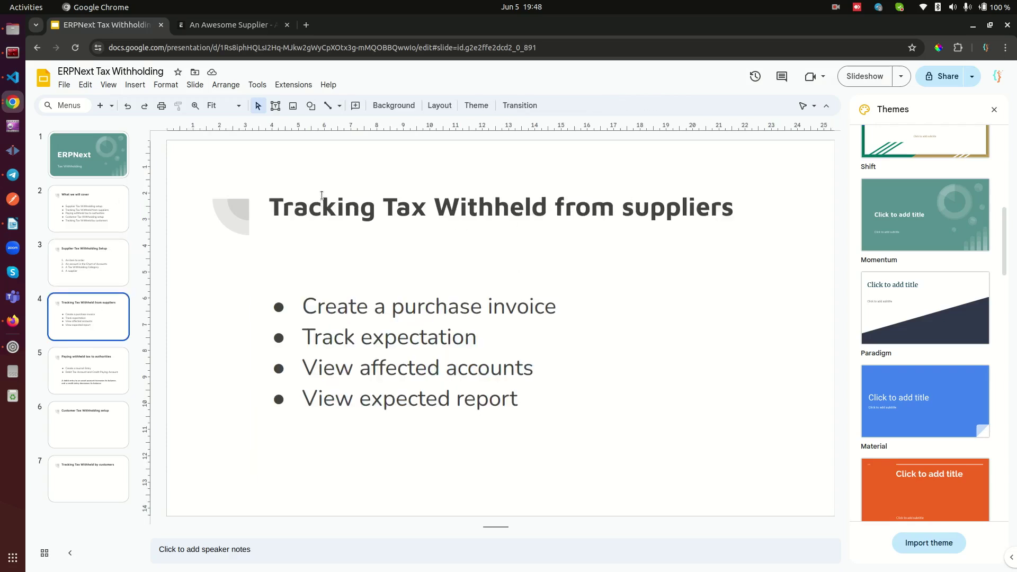
pyautogui.click(228, 25)
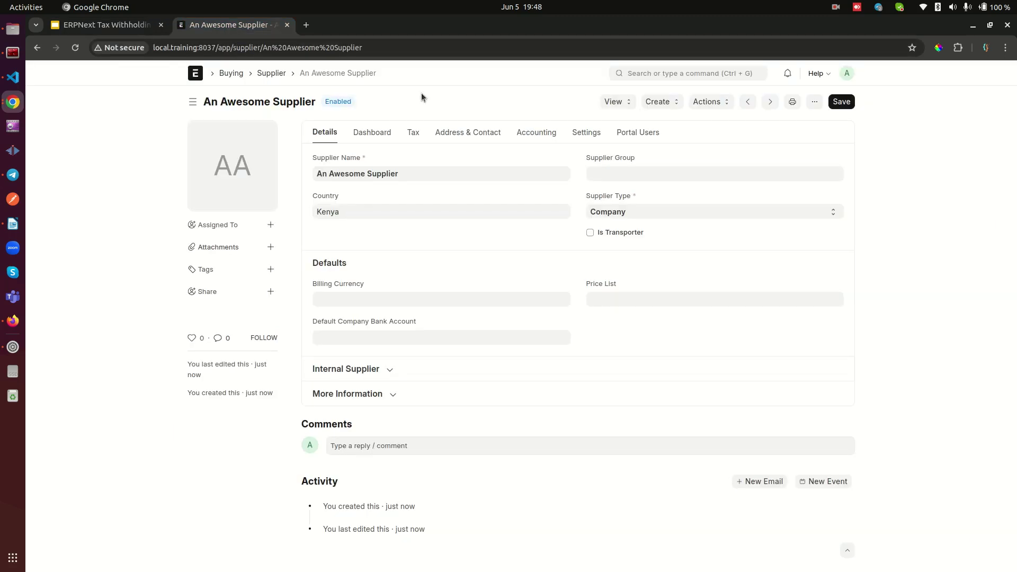